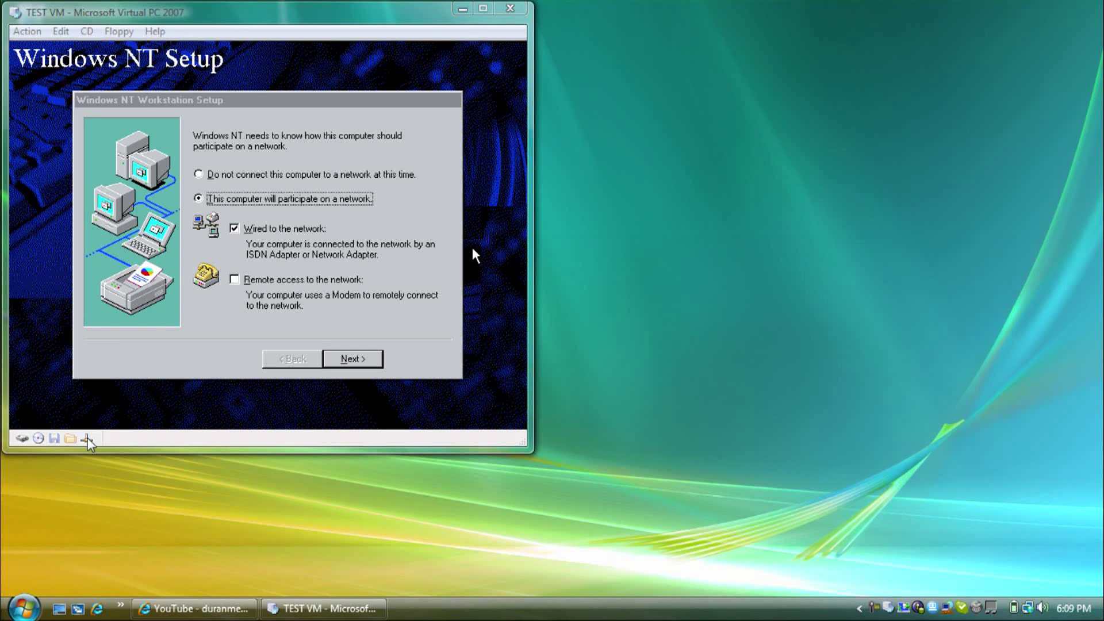
Step: Show the TEST VM's Networking Settings option from the Virtual PC status bar network icon
click(88, 439)
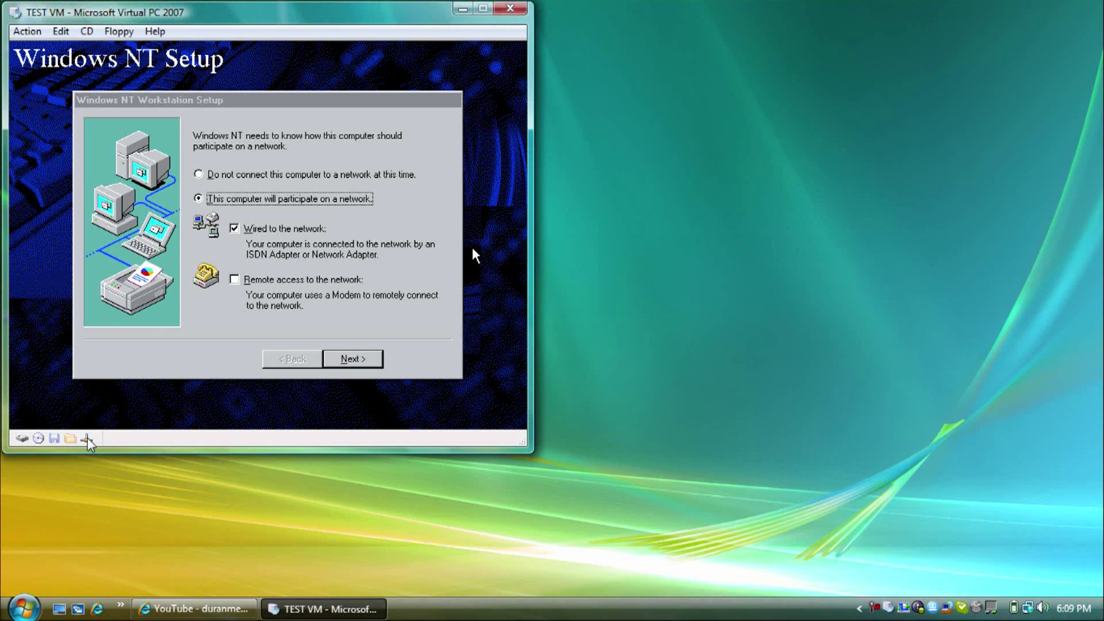
click(69, 352)
click(86, 439)
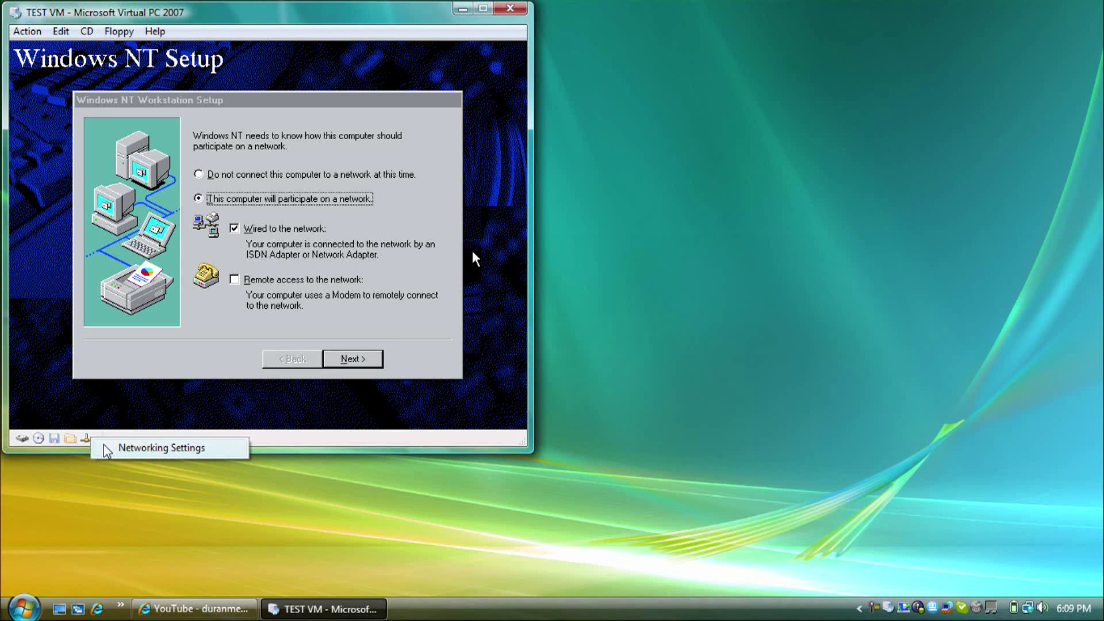
Step: Keep network adapter 1 on Shared networking (NAT) and apply the VM settings
click(107, 449)
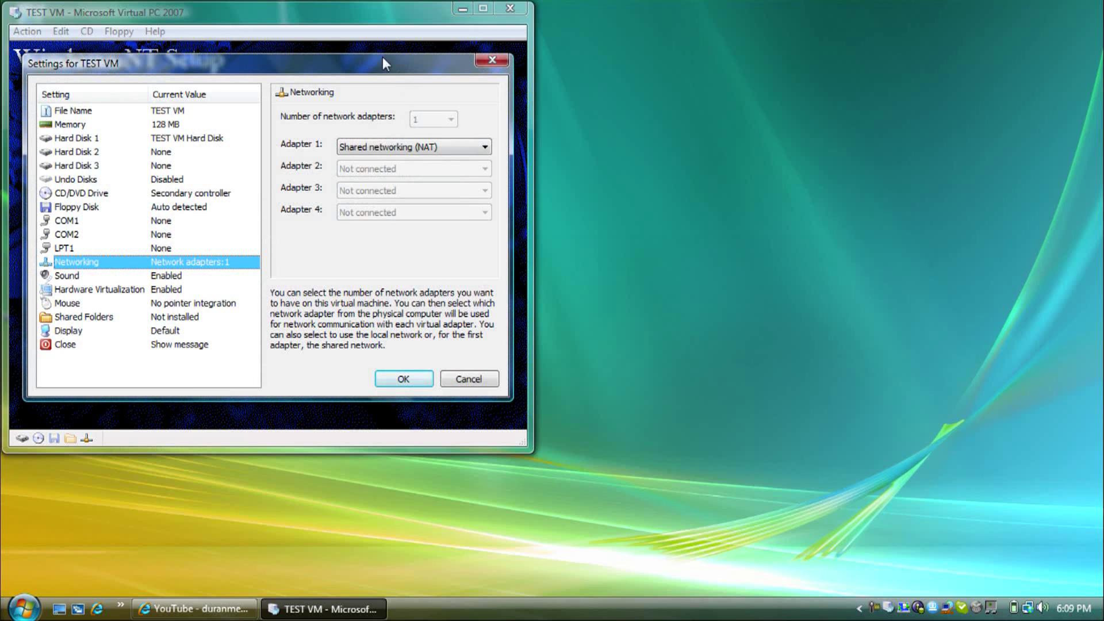
drag(384, 62, 645, 78)
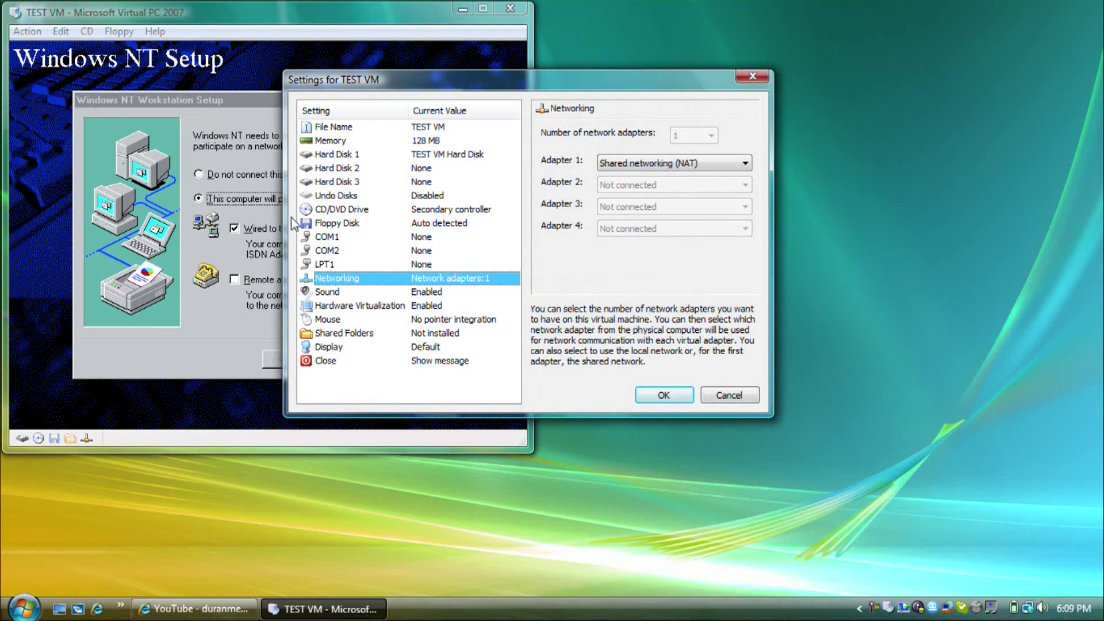
click(86, 438)
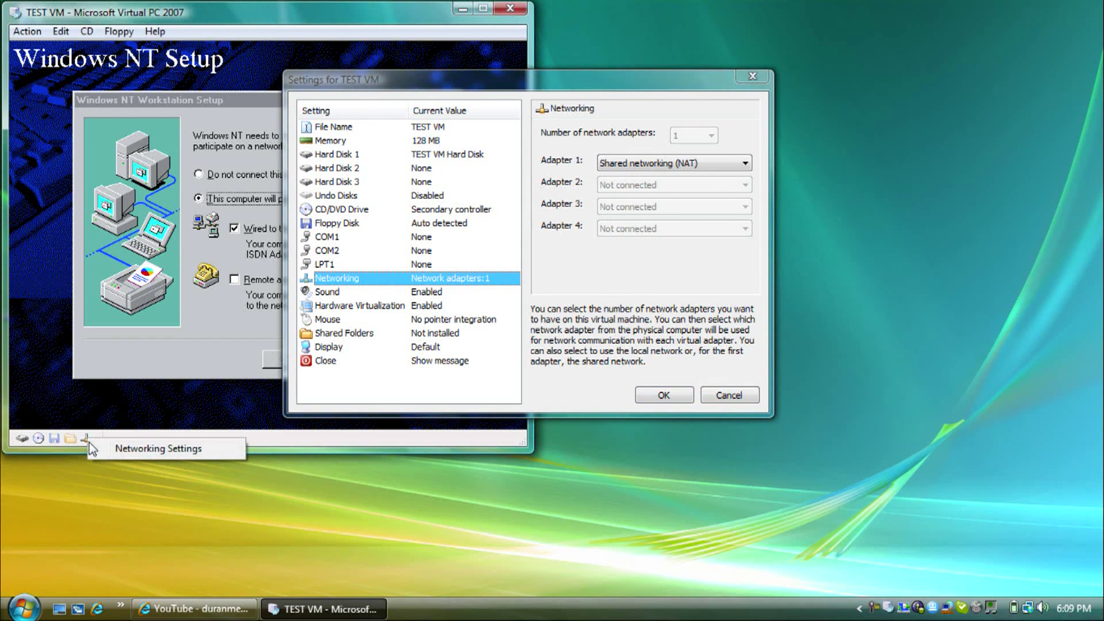
click(87, 424)
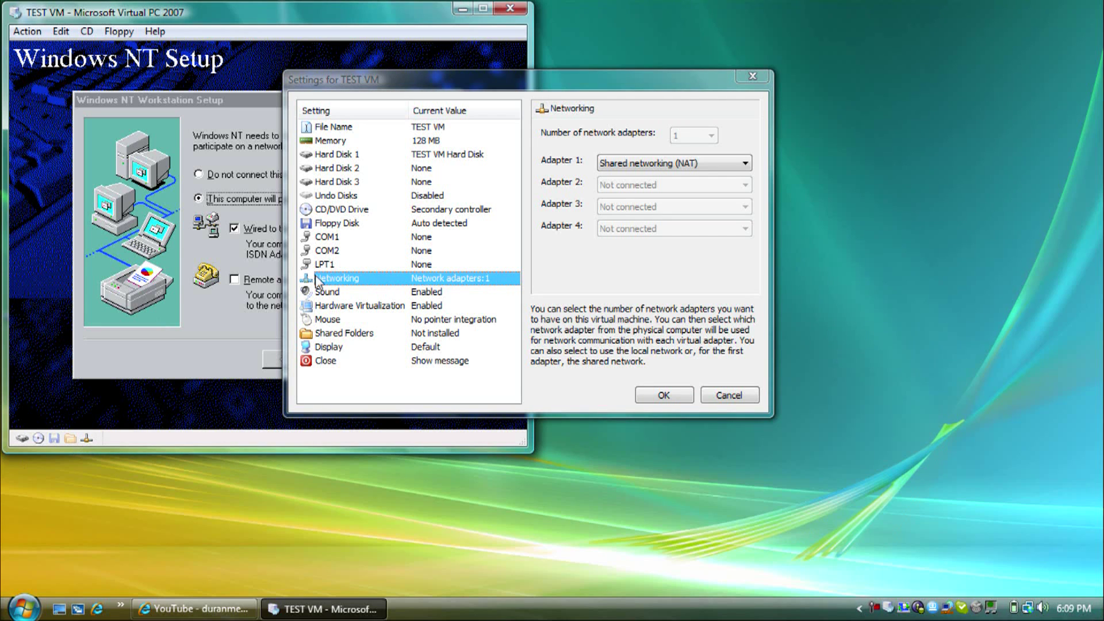
click(635, 167)
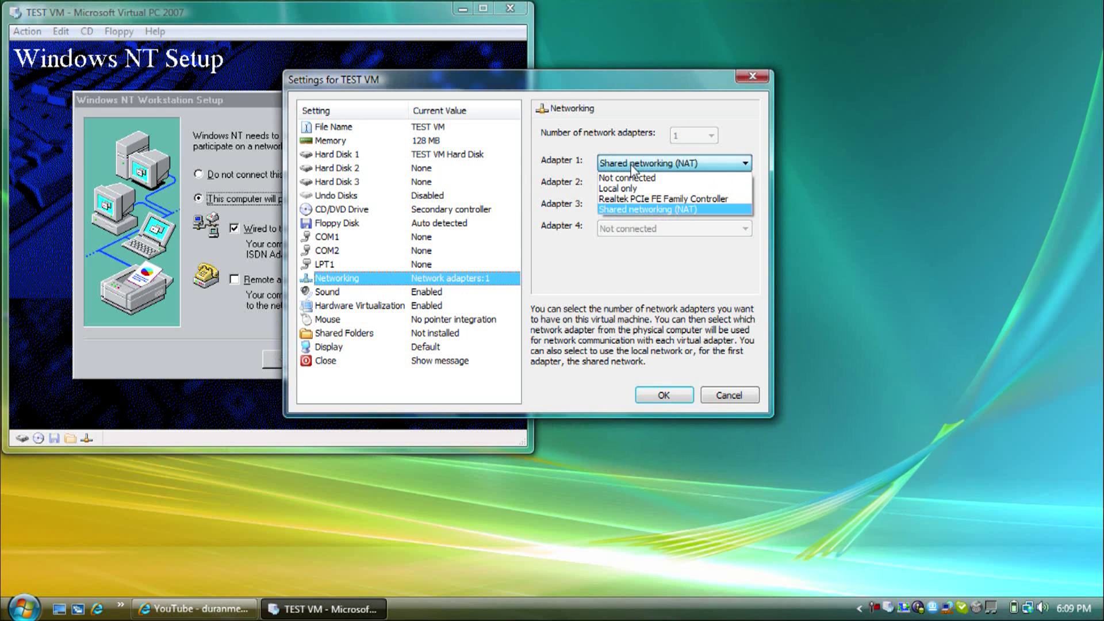
click(646, 211)
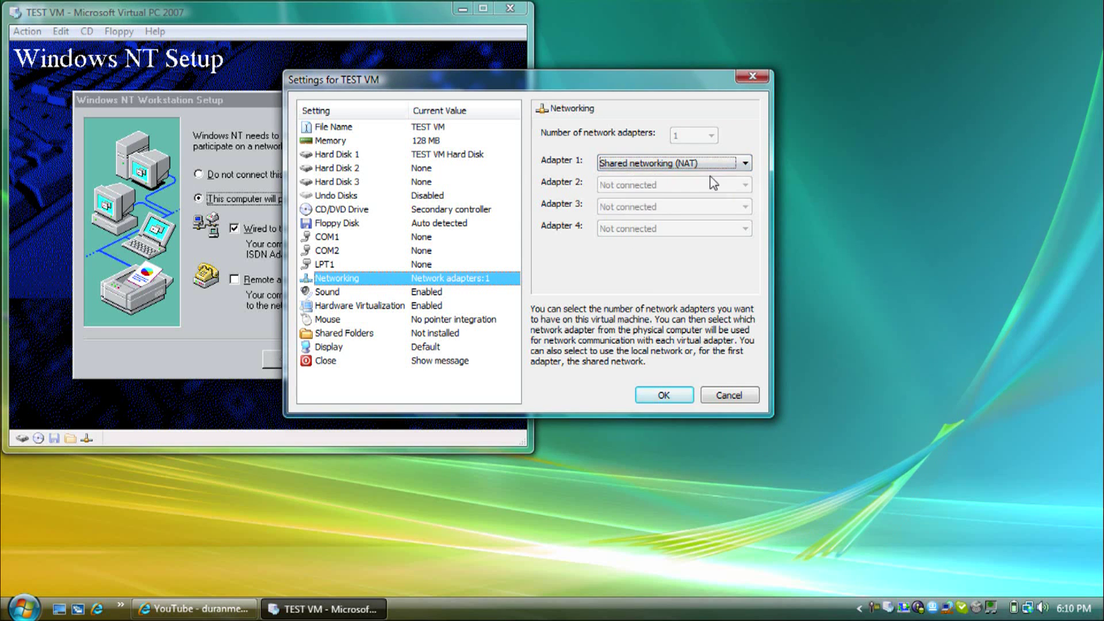
click(664, 395)
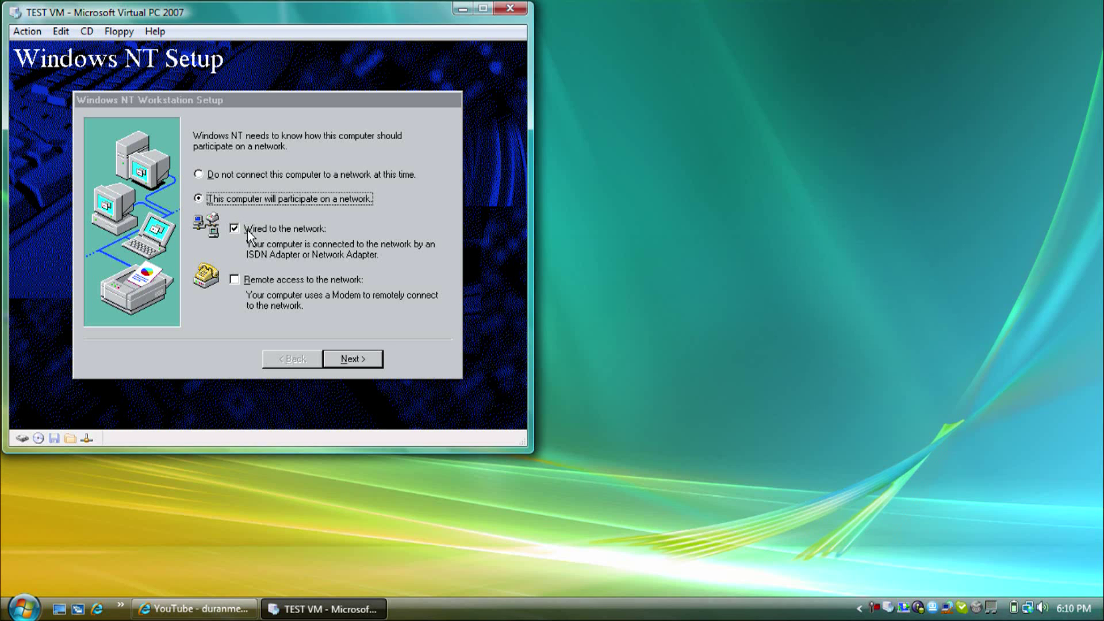
Step: Detect the DEC PCI Fast Ethernet DECchip 21140 adapter and keep TCP/IP as the protocol
click(358, 352)
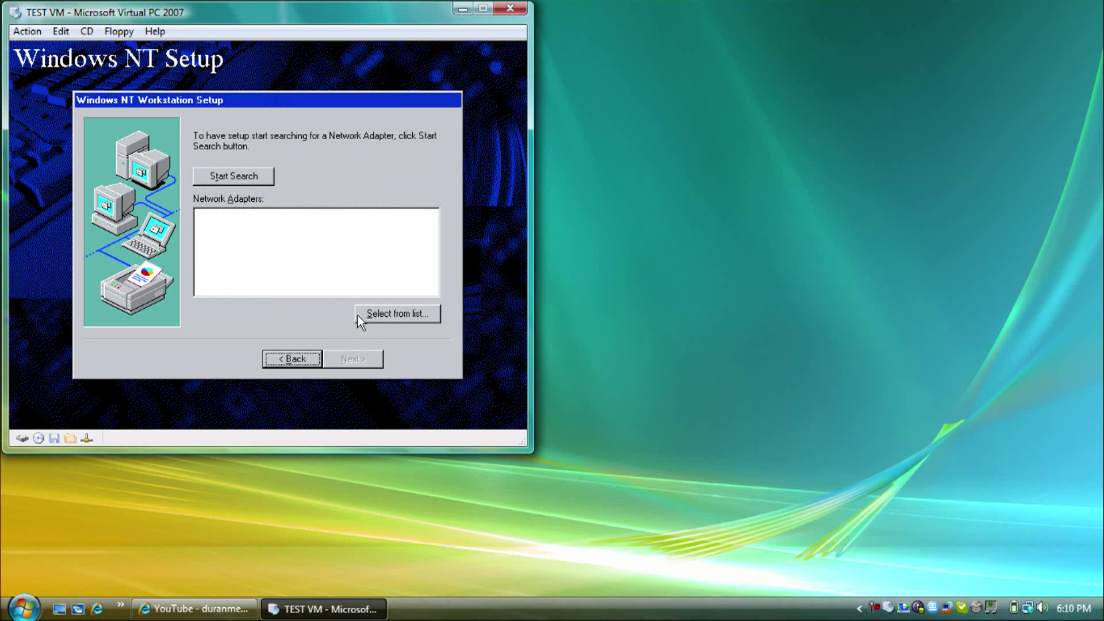
click(243, 167)
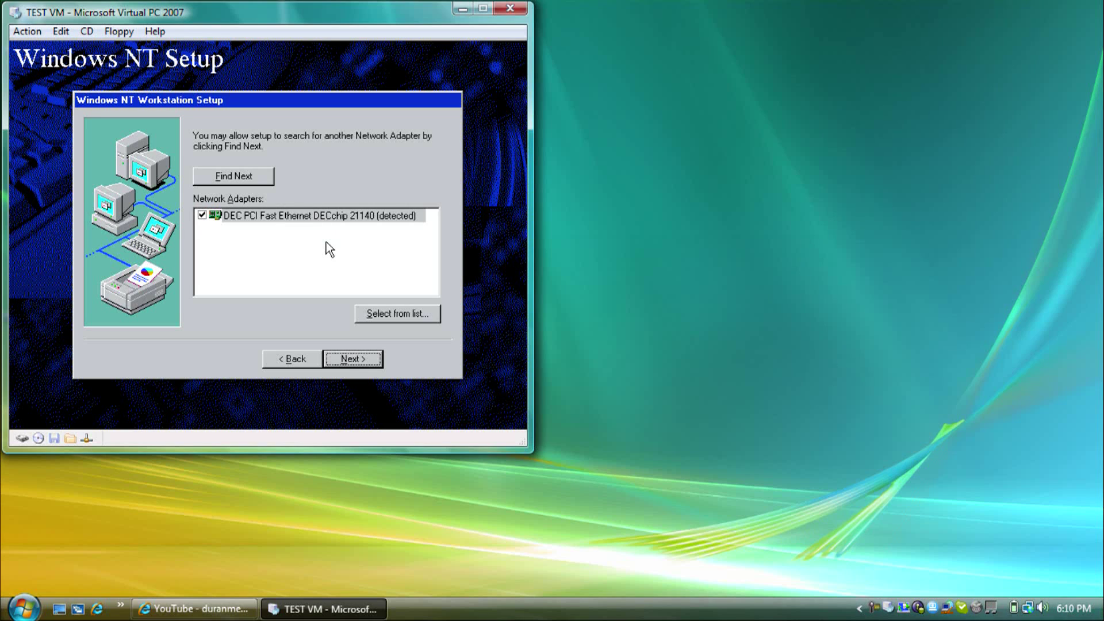
click(368, 364)
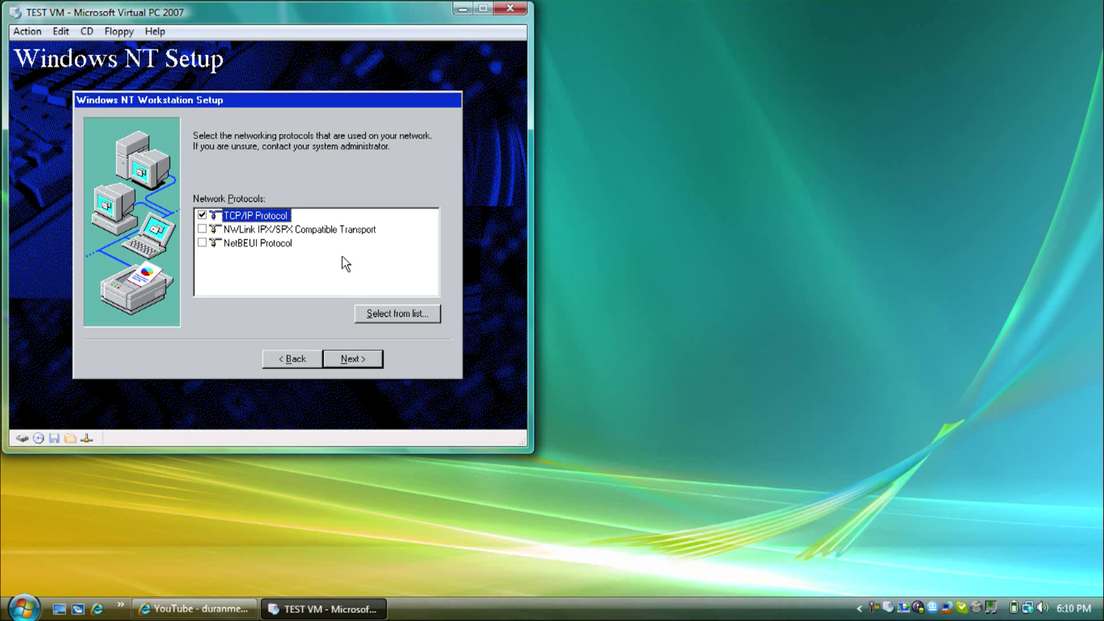
click(350, 347)
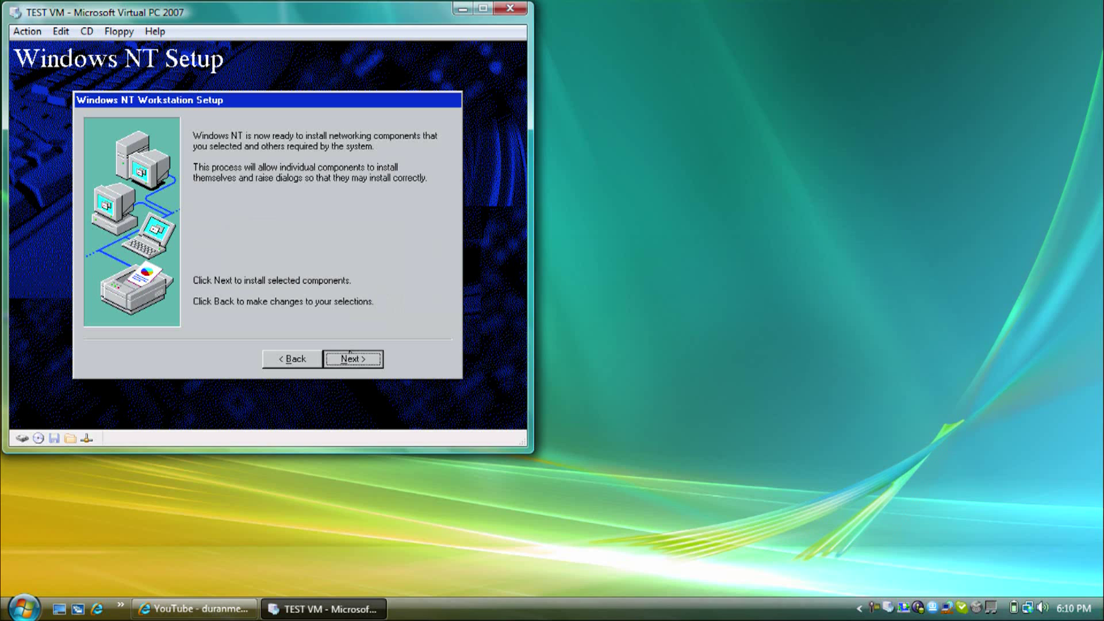
Step: Install the networking components with an AutoSense connection type and DHCP for TCP/IP
click(350, 352)
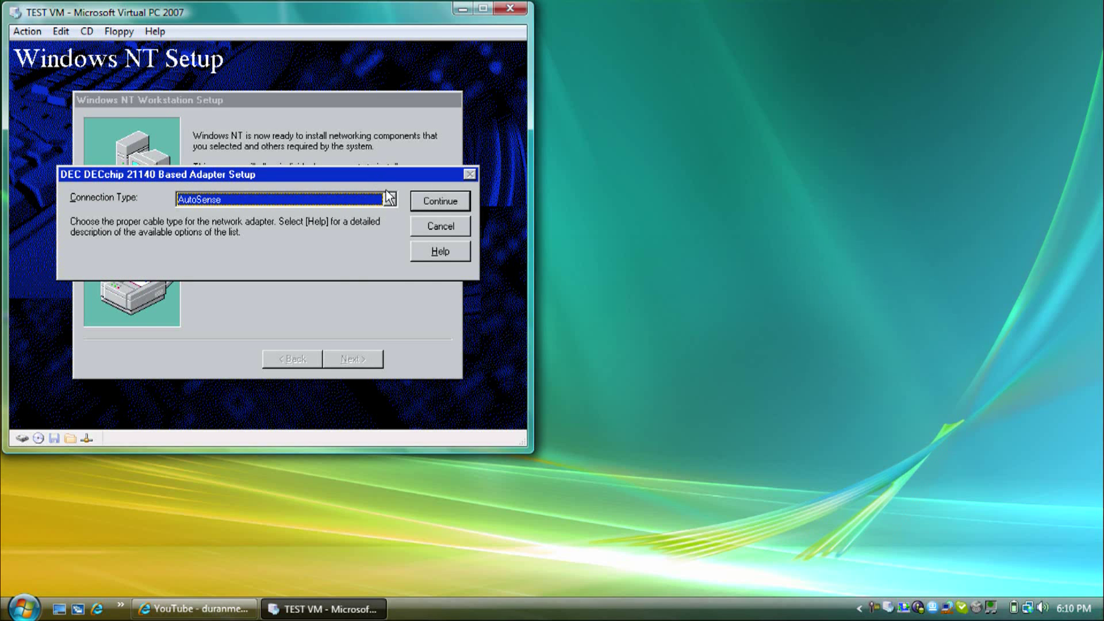
click(422, 193)
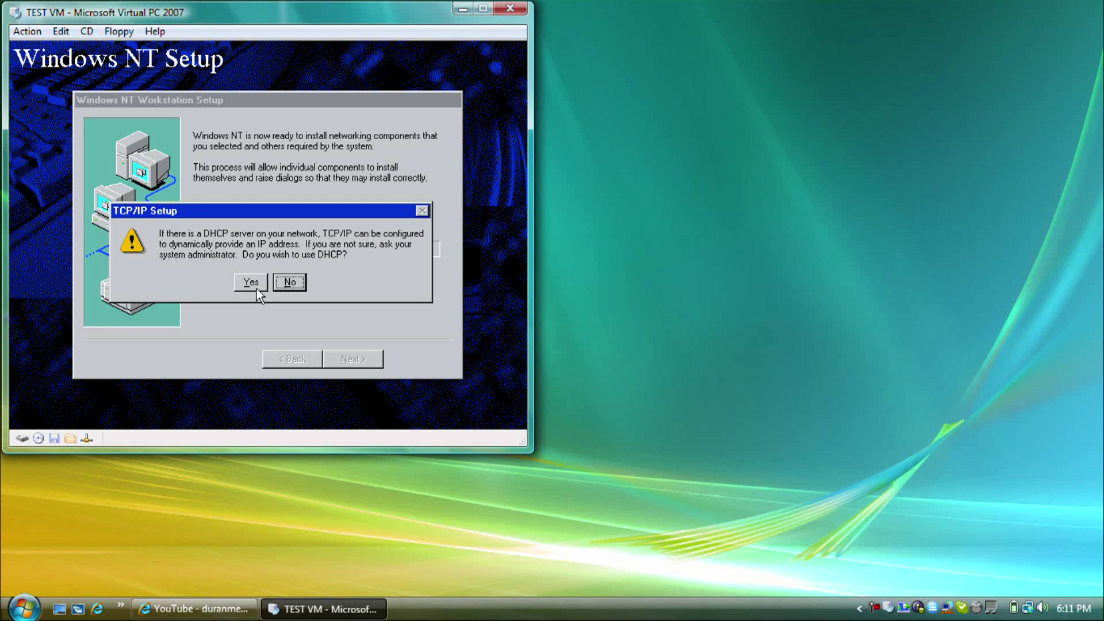
key(Return)
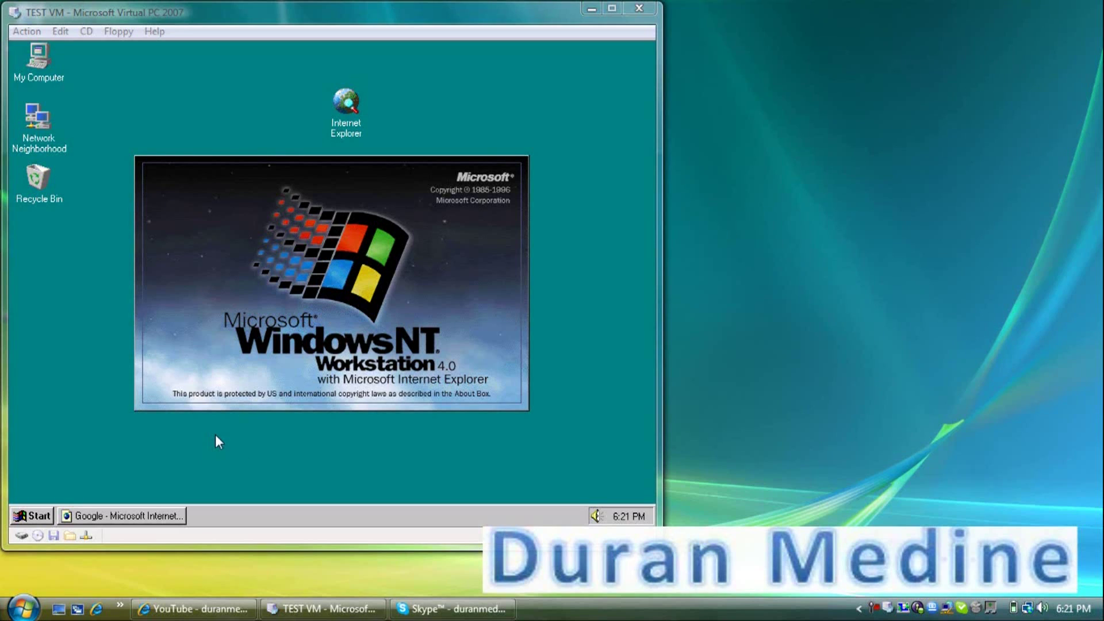
click(167, 522)
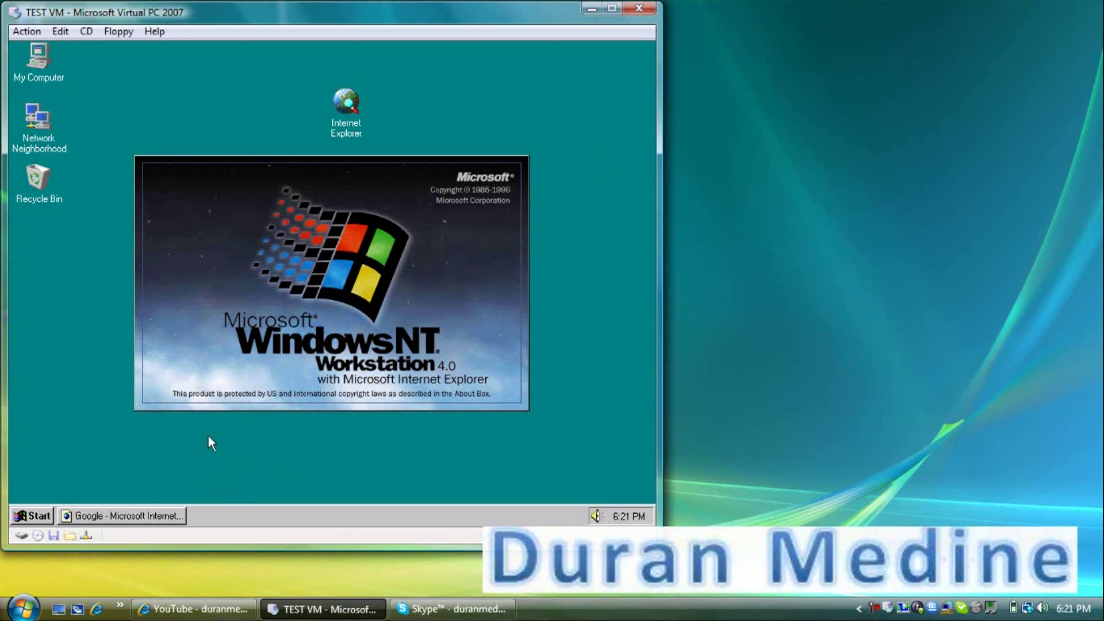
click(144, 516)
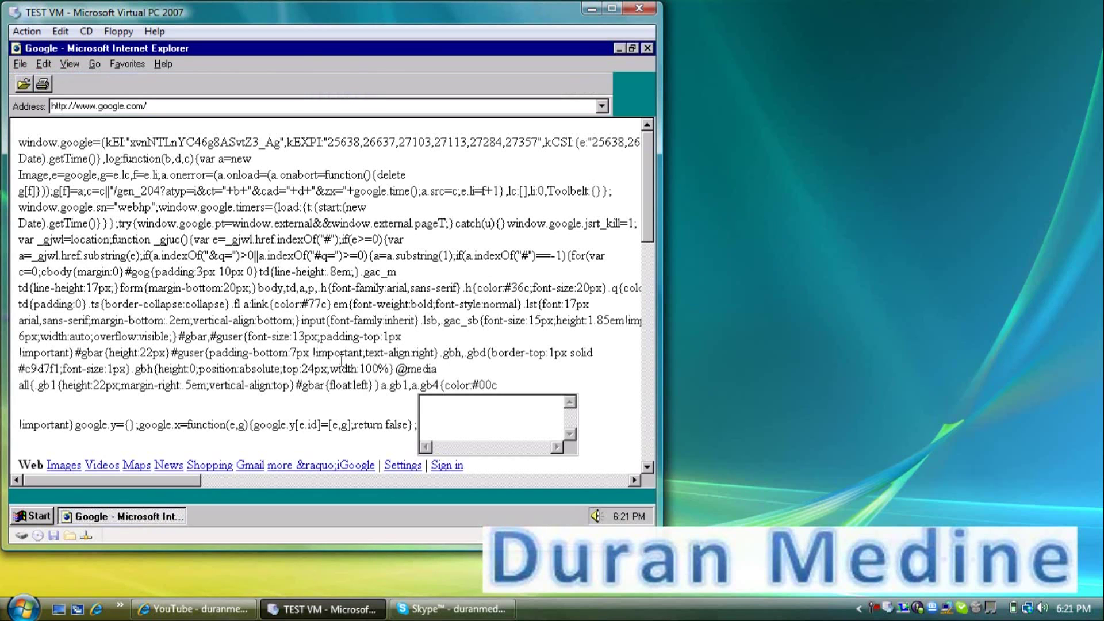
drag(654, 162, 648, 271)
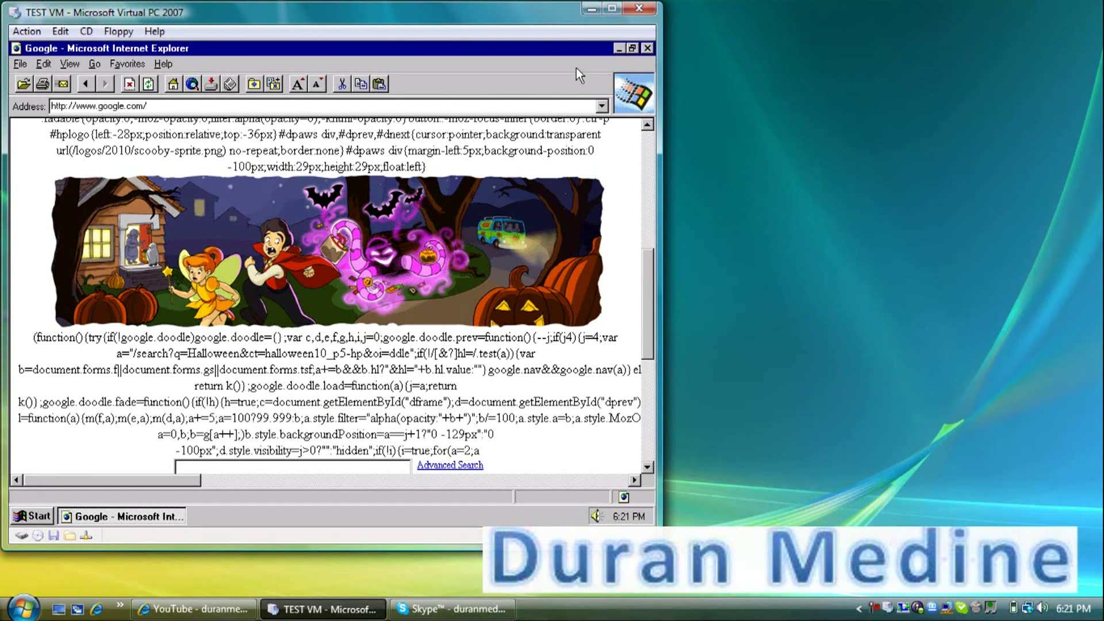
click(490, 107)
text(w)
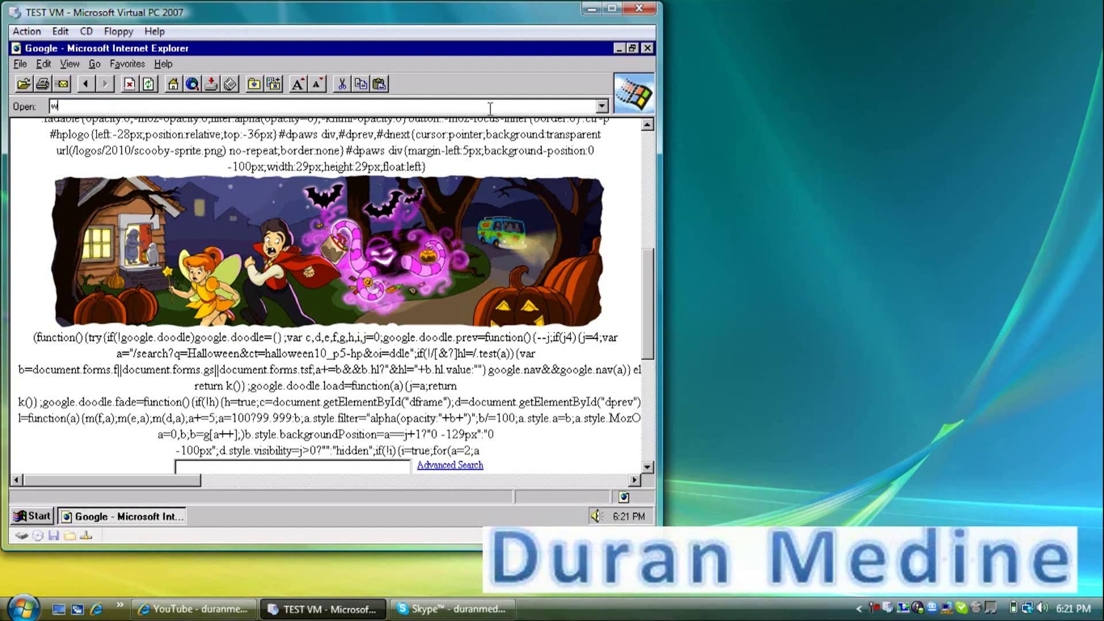
text(ww.youtube.co)
key(Return)
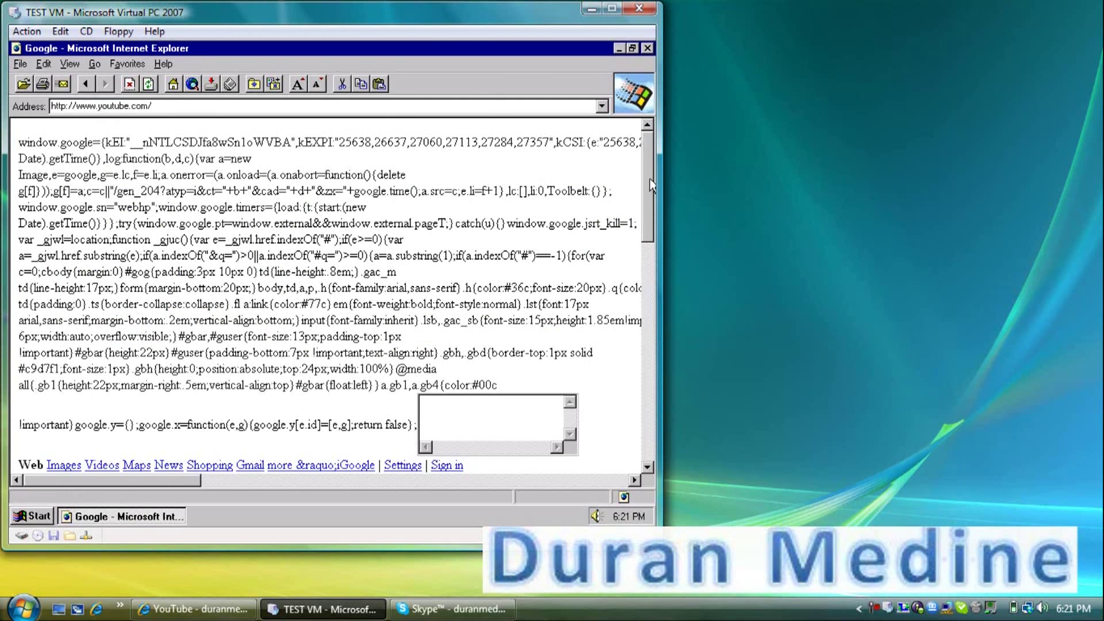
drag(650, 184, 655, 371)
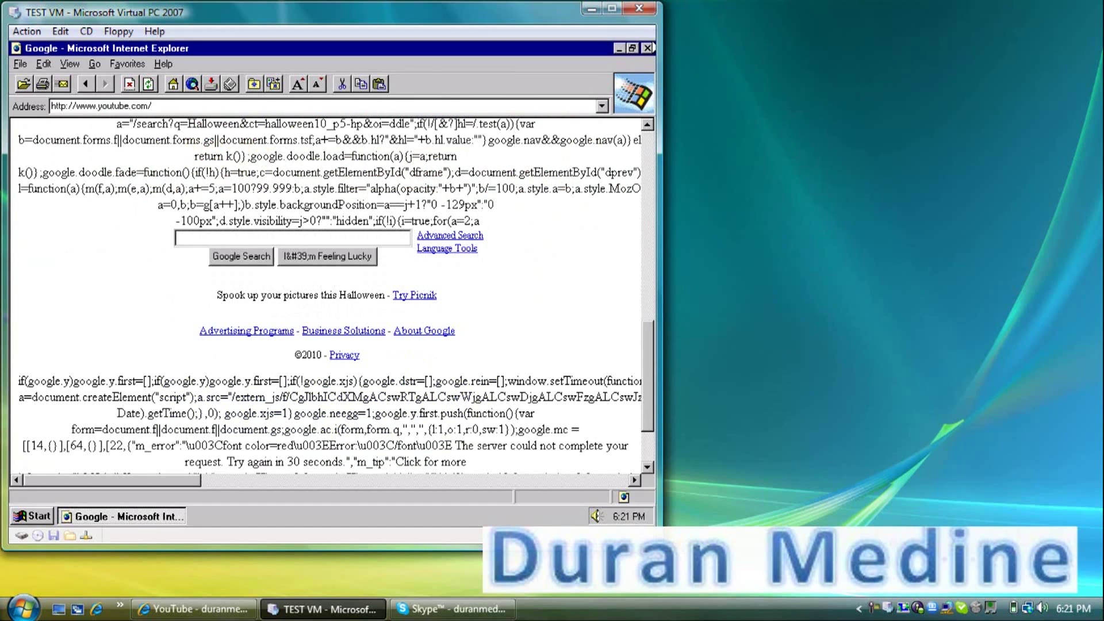
Step: Confirm in the About box that the browser is Internet Explorer 2.0, then close it
click(161, 64)
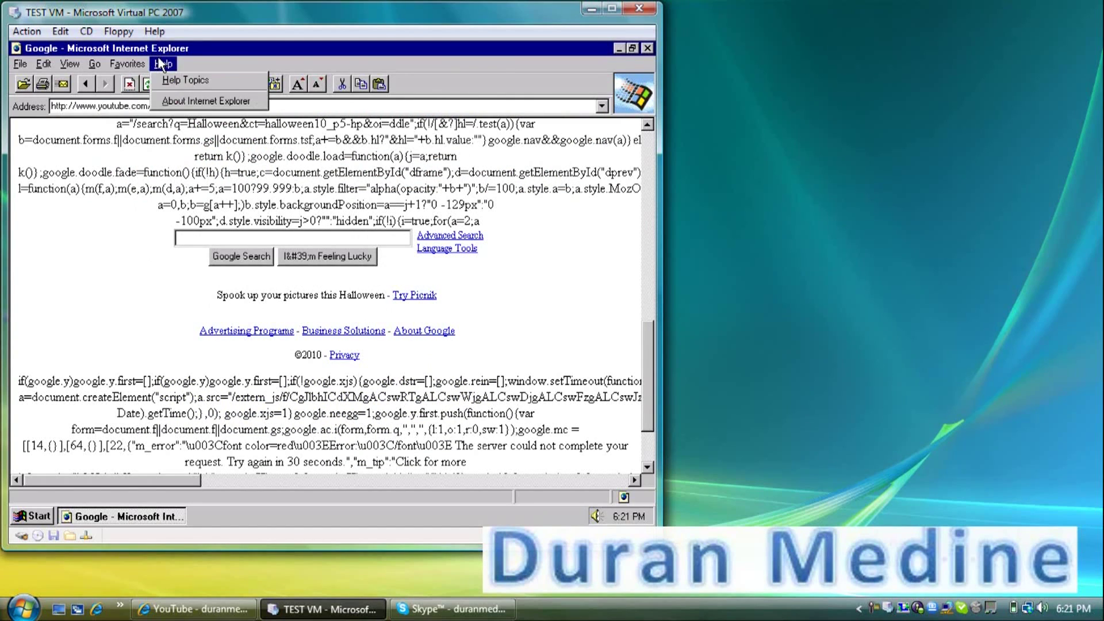
click(161, 97)
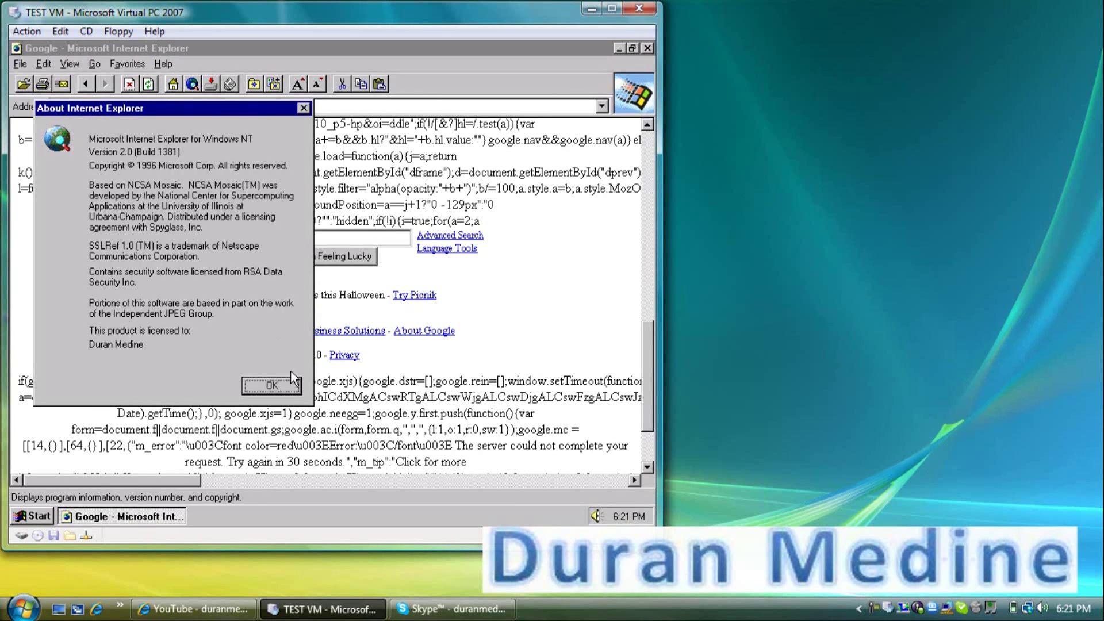
click(285, 384)
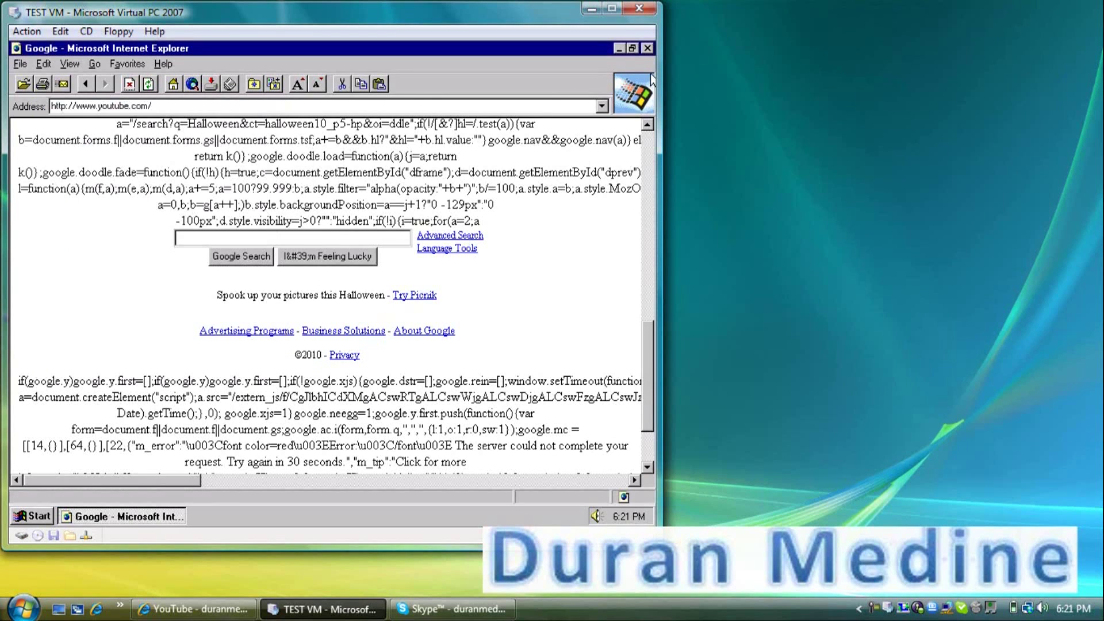
click(647, 48)
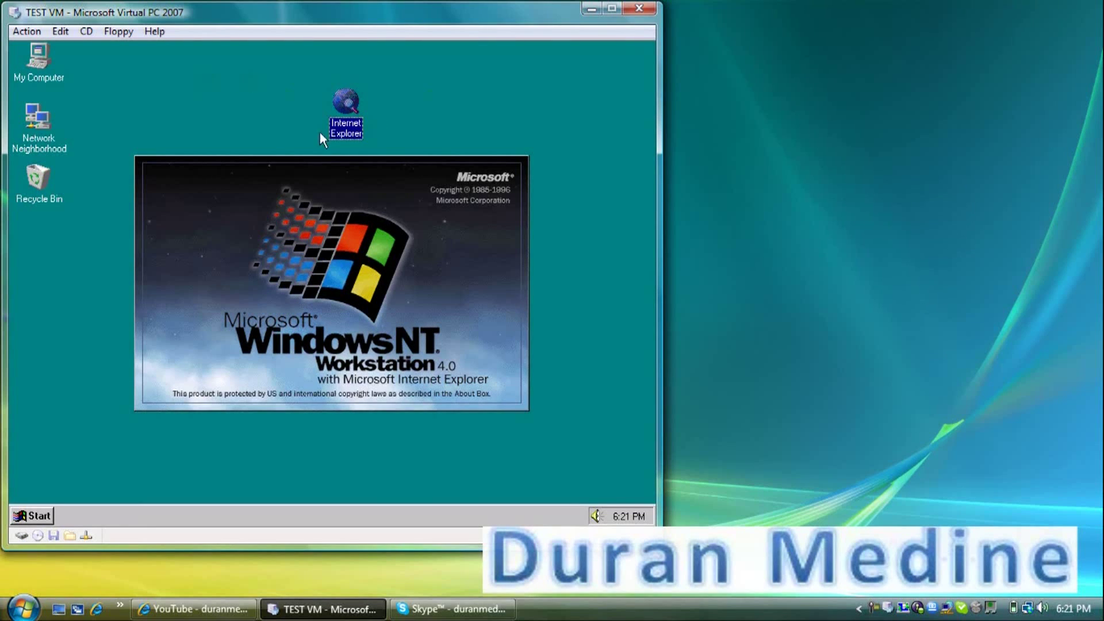
Step: Open the Network settings through My Computer and Control Panel
right_click(349, 105)
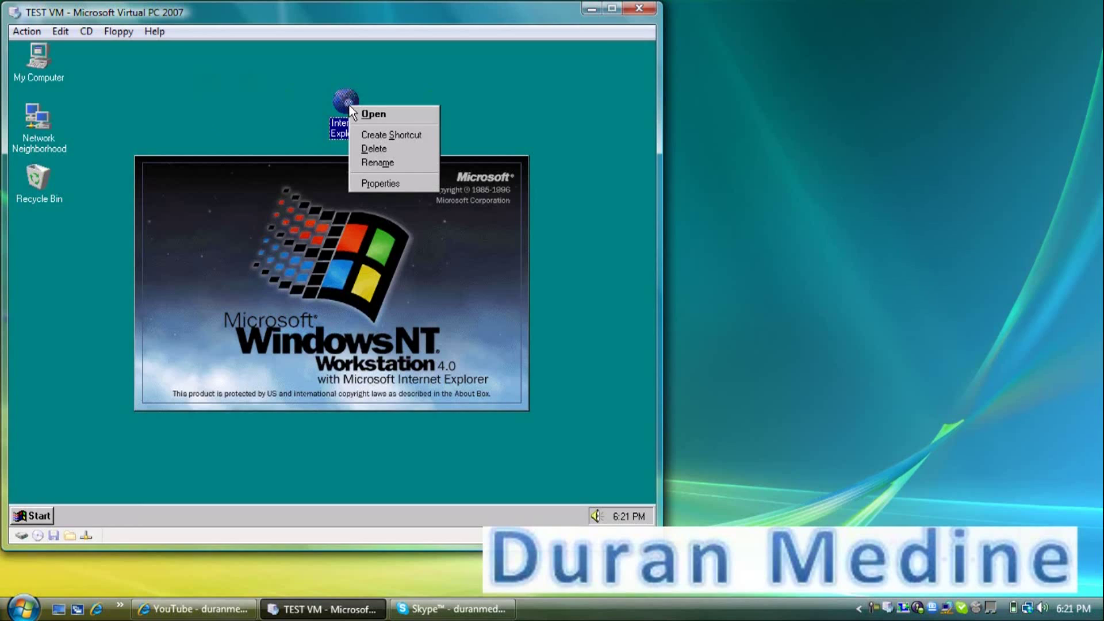
click(67, 71)
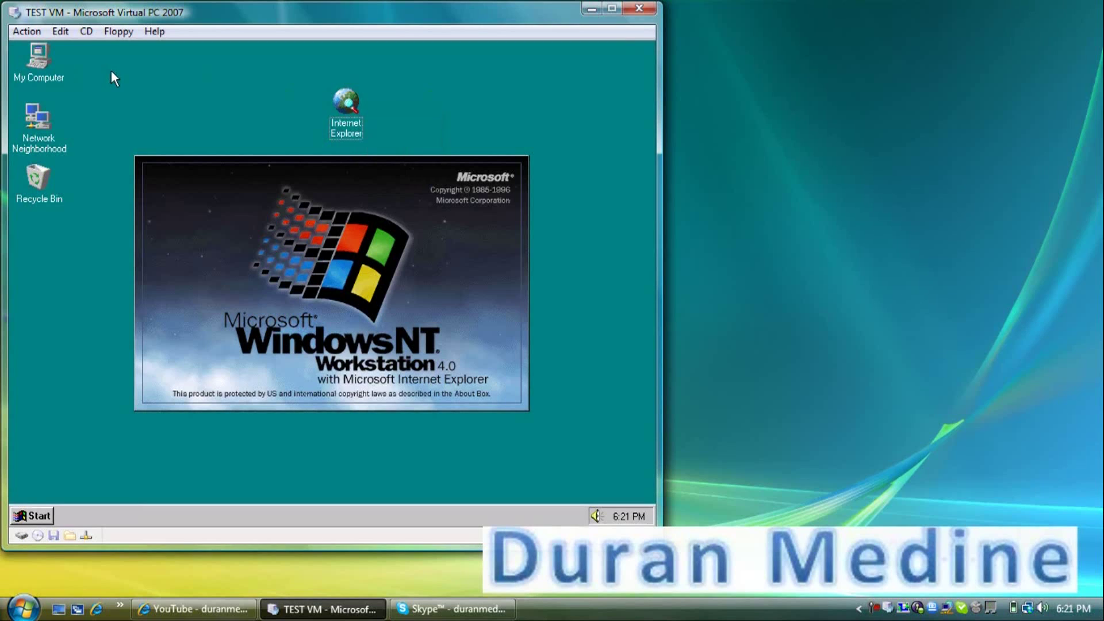
double_click(29, 64)
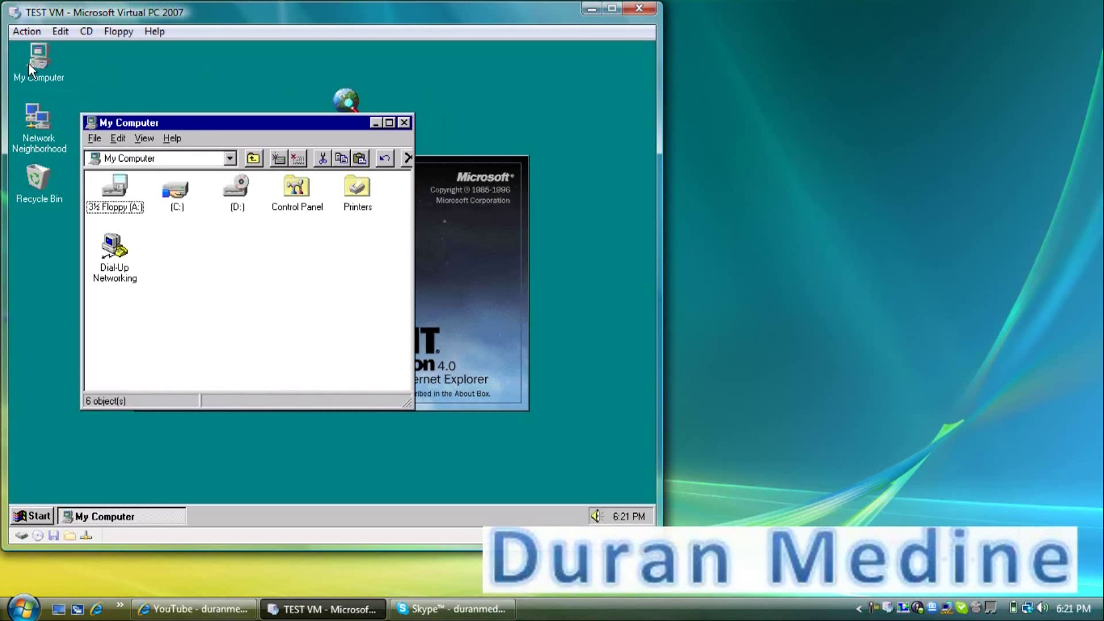
double_click(305, 211)
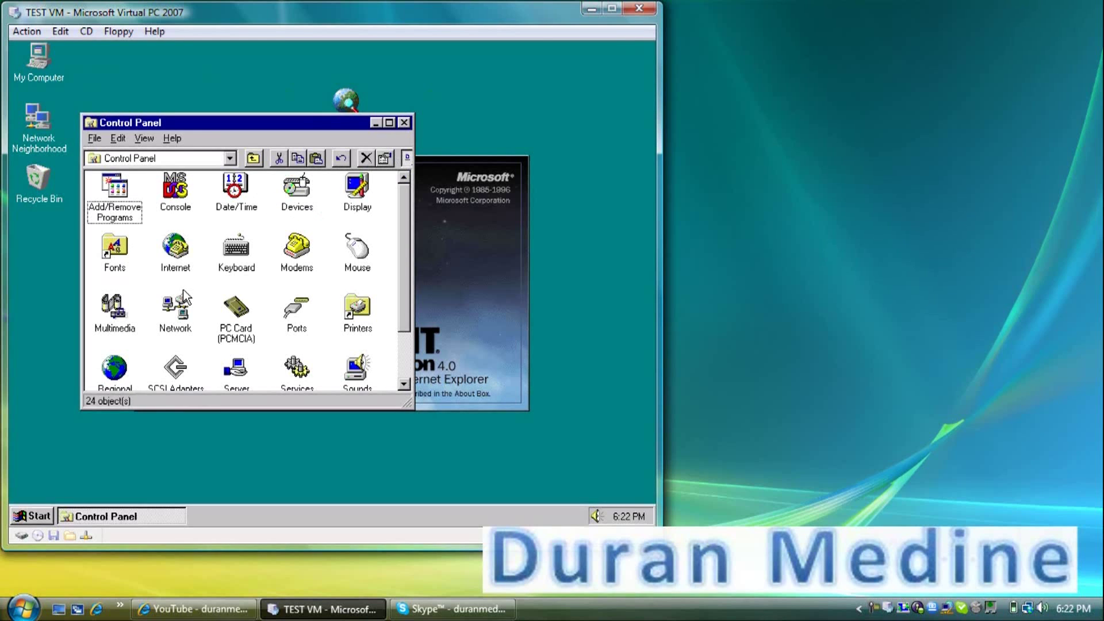
double_click(183, 292)
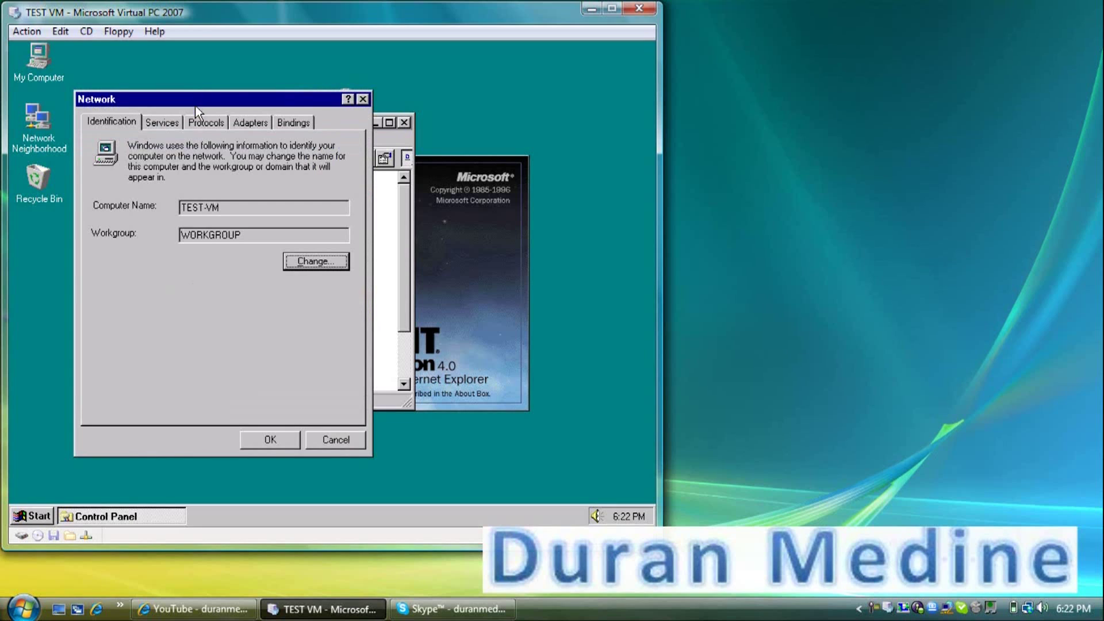
Step: Check that TCP/IP gets its address from DHCP, then close the TCP/IP and Network dialogs
click(197, 118)
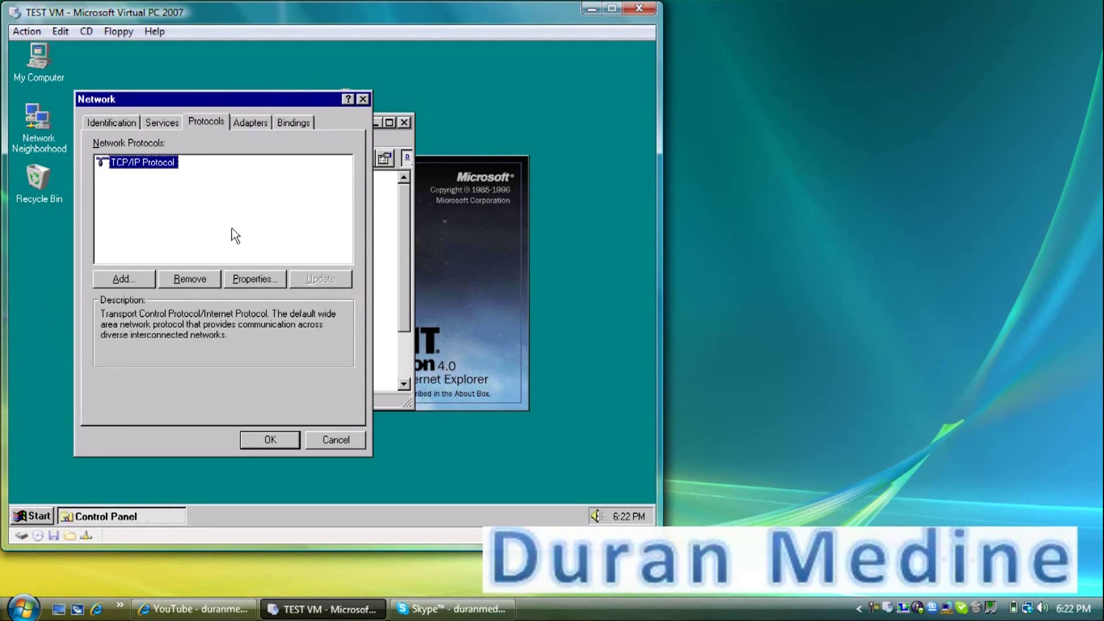
click(264, 286)
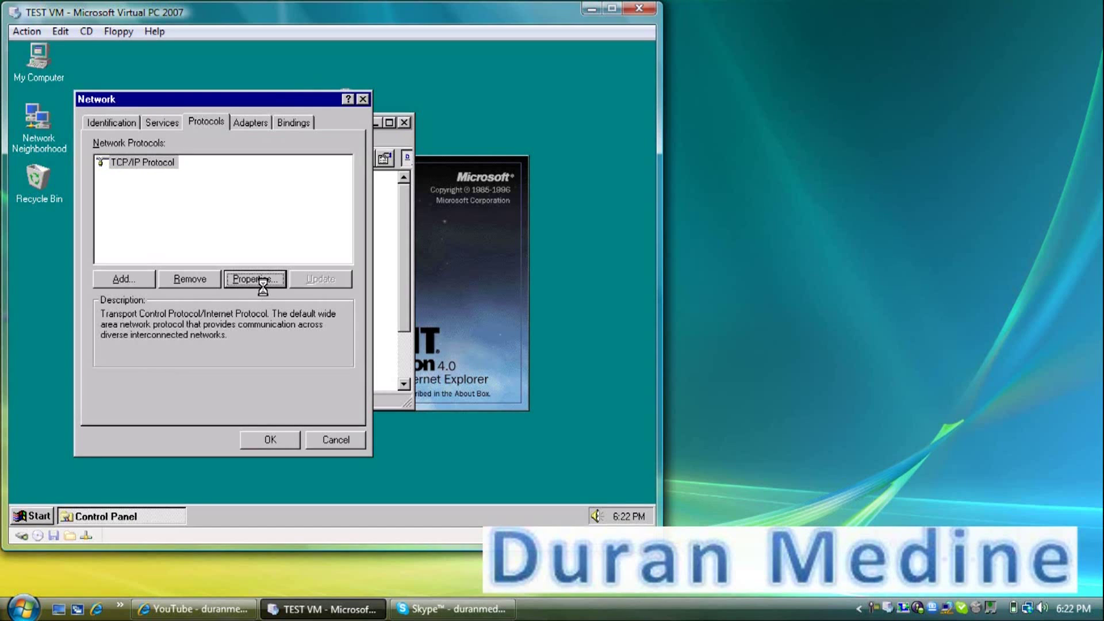
click(256, 279)
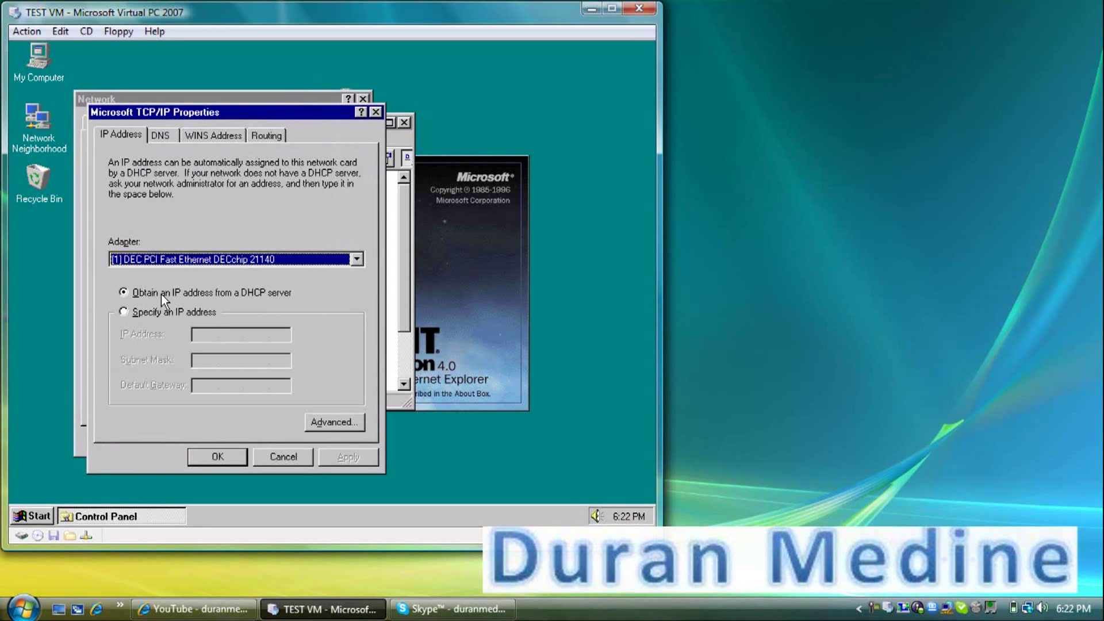
click(135, 261)
click(133, 262)
click(377, 114)
click(363, 99)
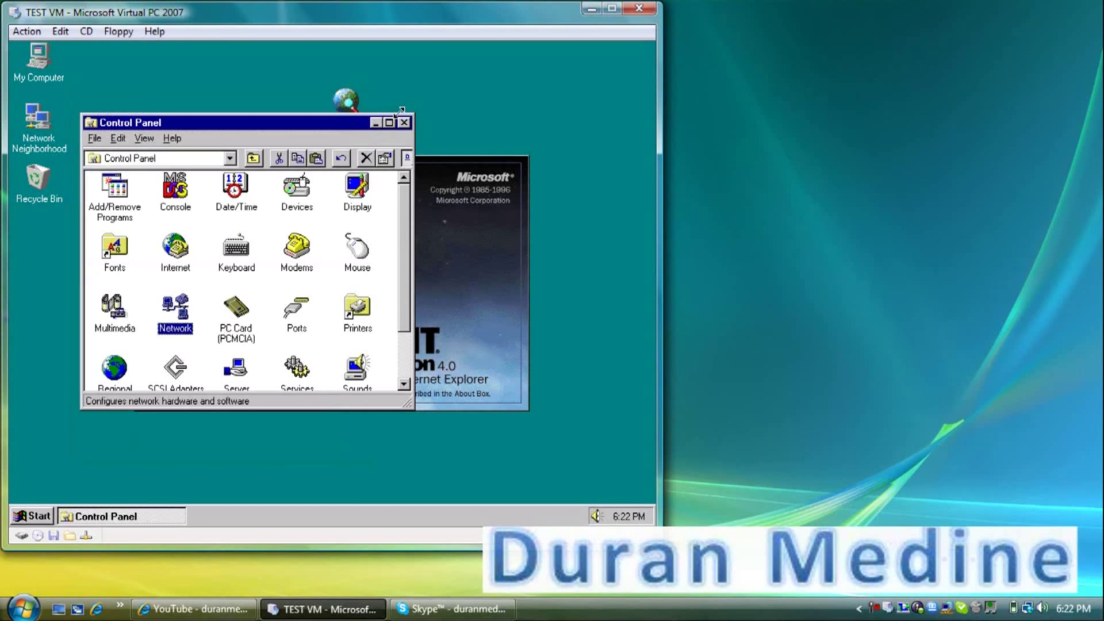
Step: Close Control Panel, dismiss the Skype call notification, and quit Skype from its tray icon
click(404, 122)
click(402, 117)
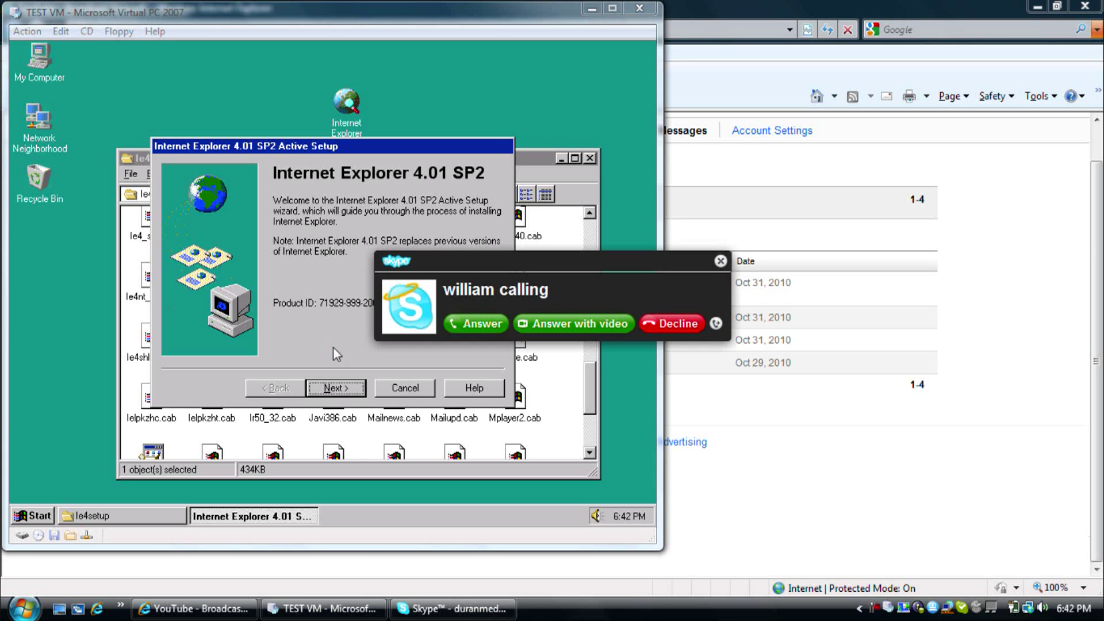
click(722, 262)
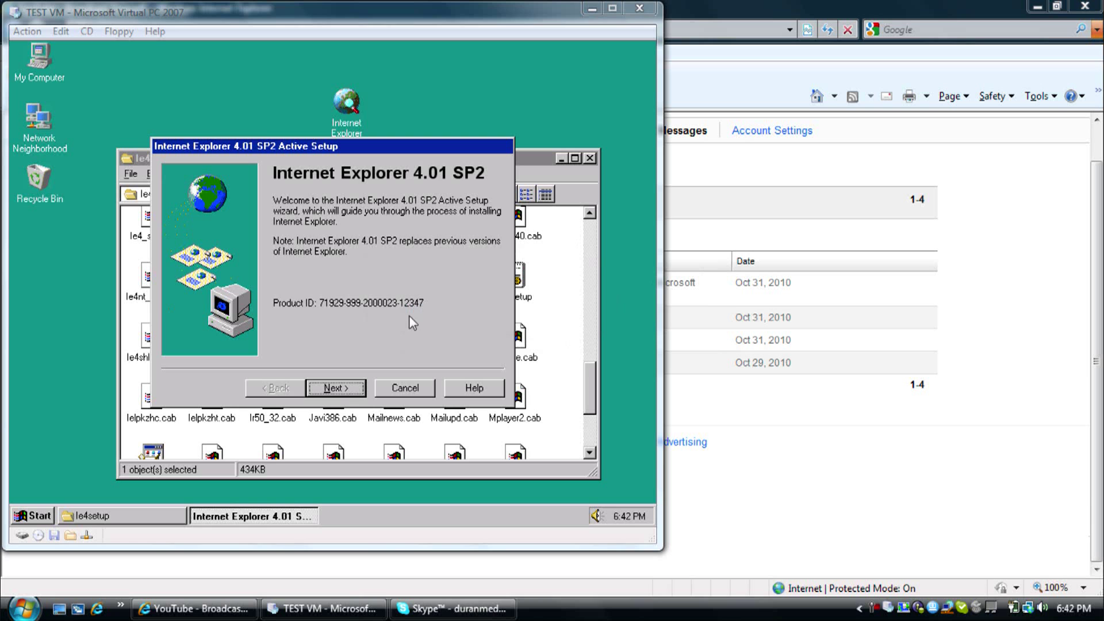
right_click(962, 613)
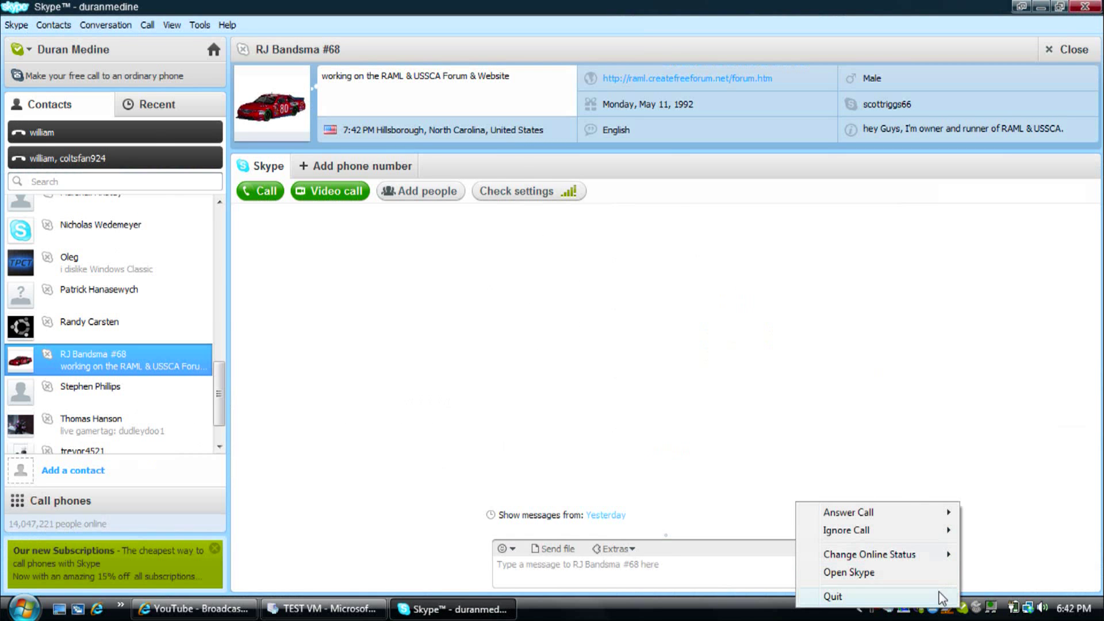
click(941, 598)
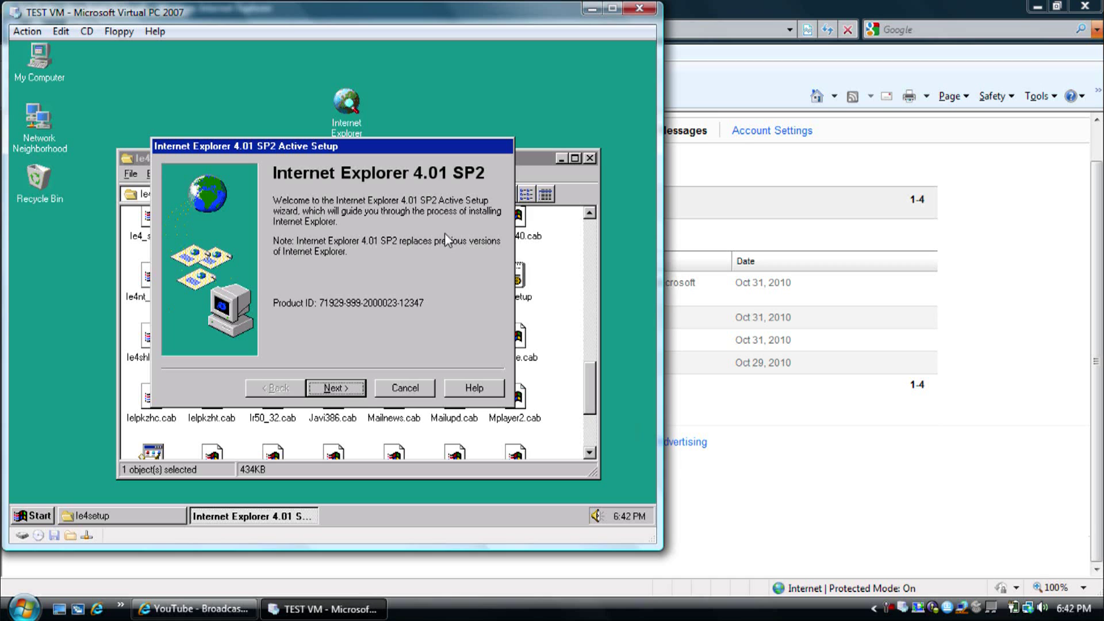
Step: Accept the IE 4.01 SP2 licence agreement and minimize the ie4setup folder window
click(333, 393)
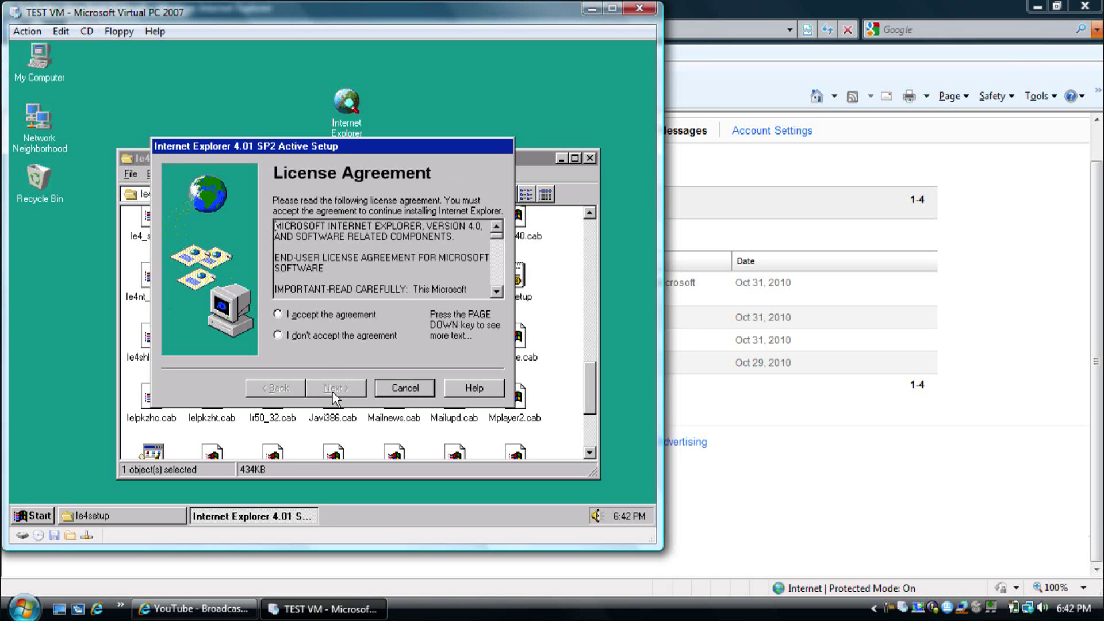
click(330, 314)
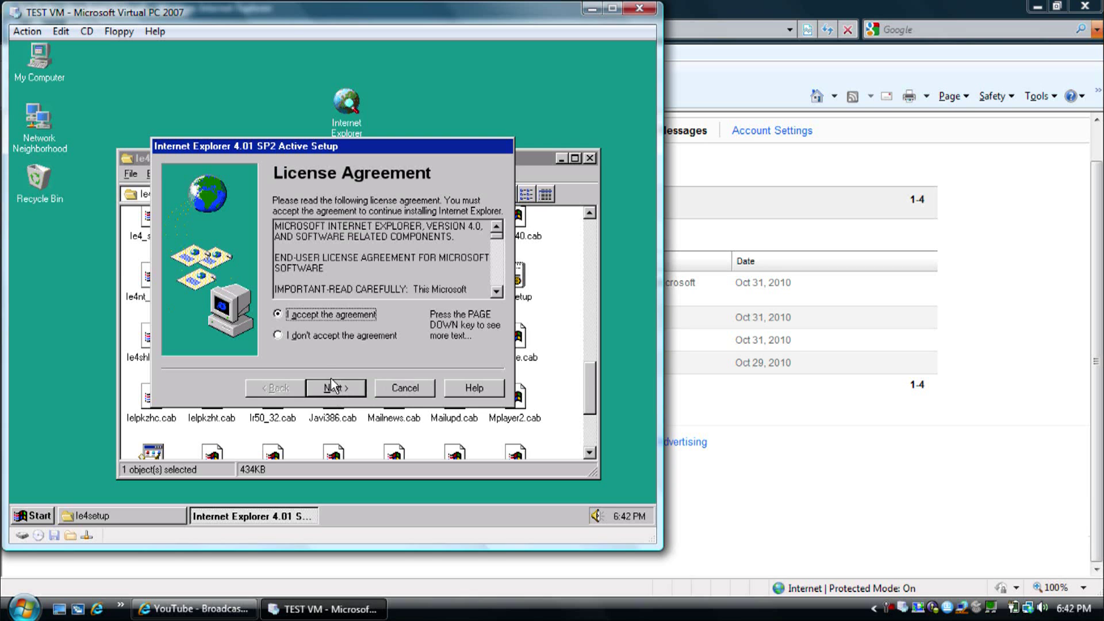
click(333, 385)
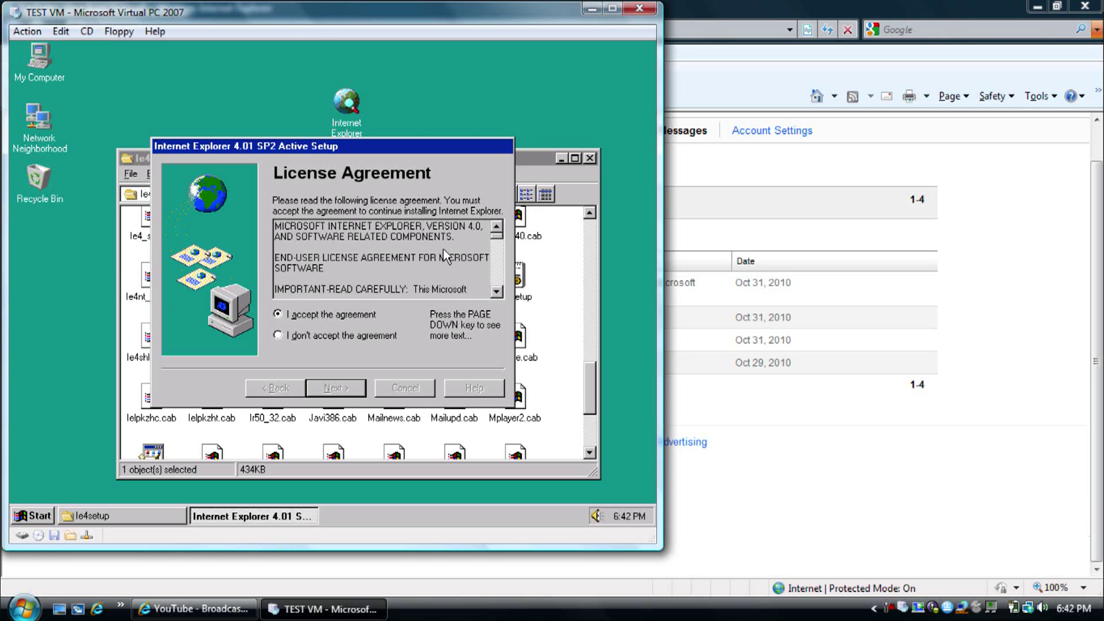
click(561, 159)
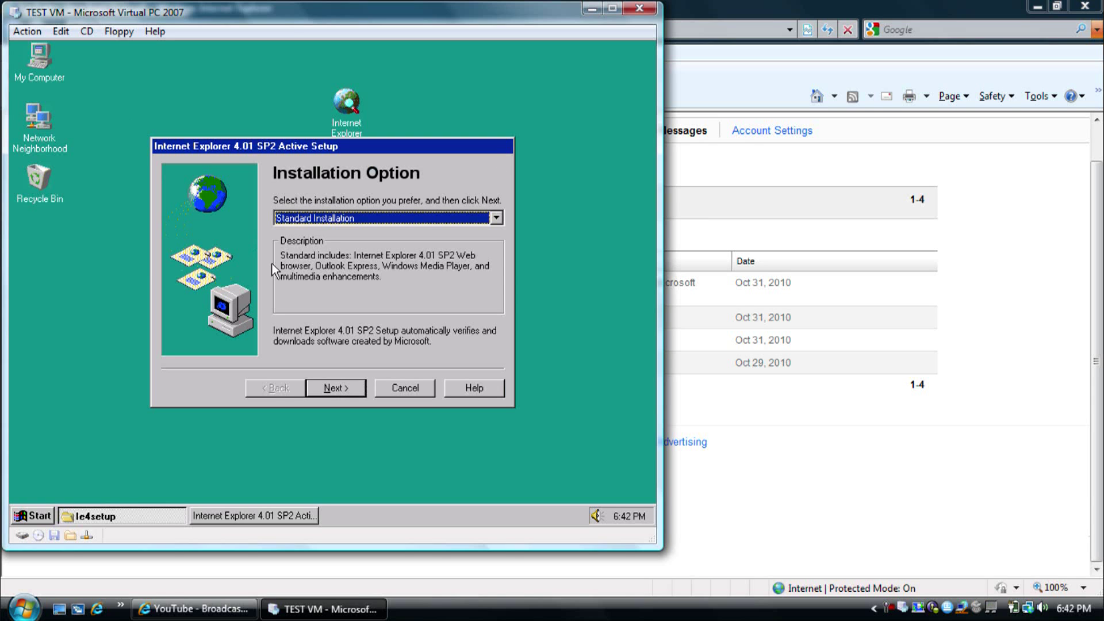
Step: Choose Full Installation and keep the default desktop update, channel region and install folder
click(354, 217)
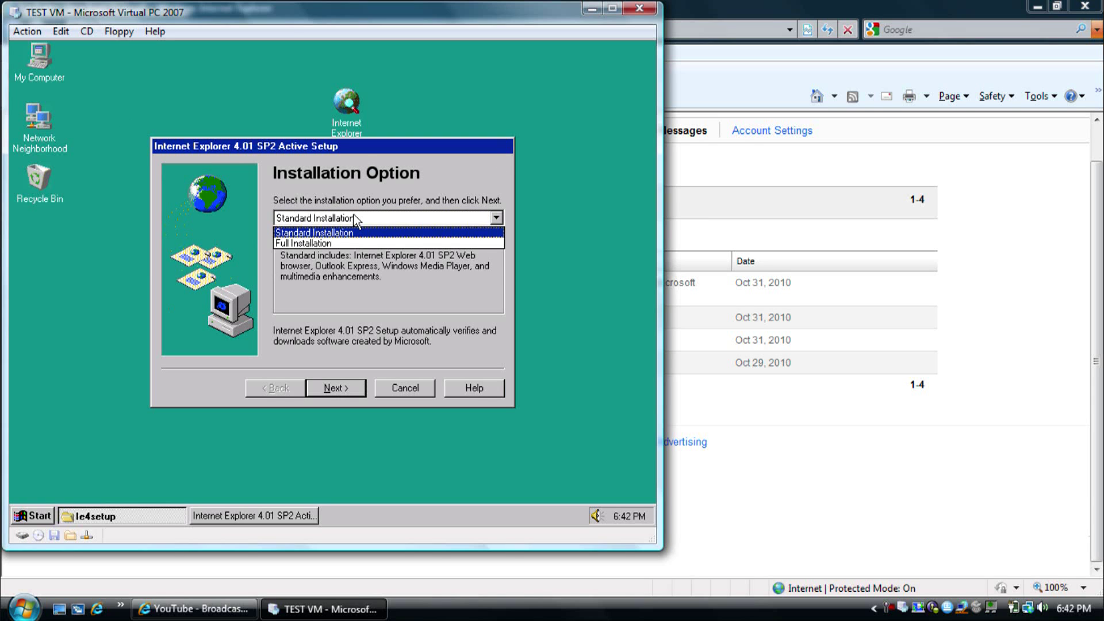
click(333, 244)
click(341, 379)
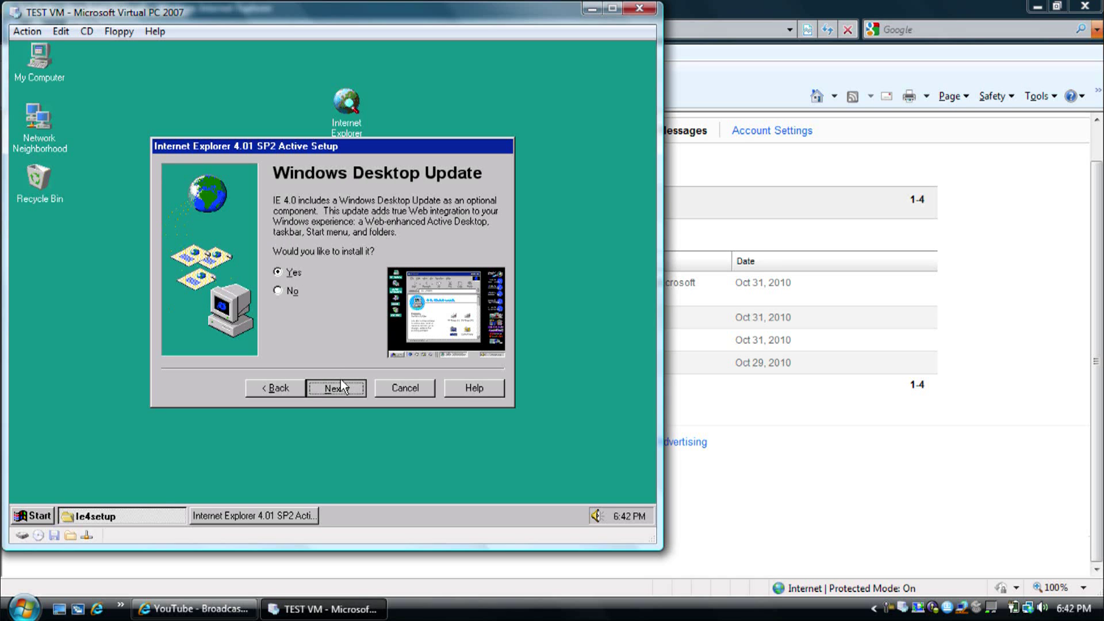
click(340, 386)
click(341, 387)
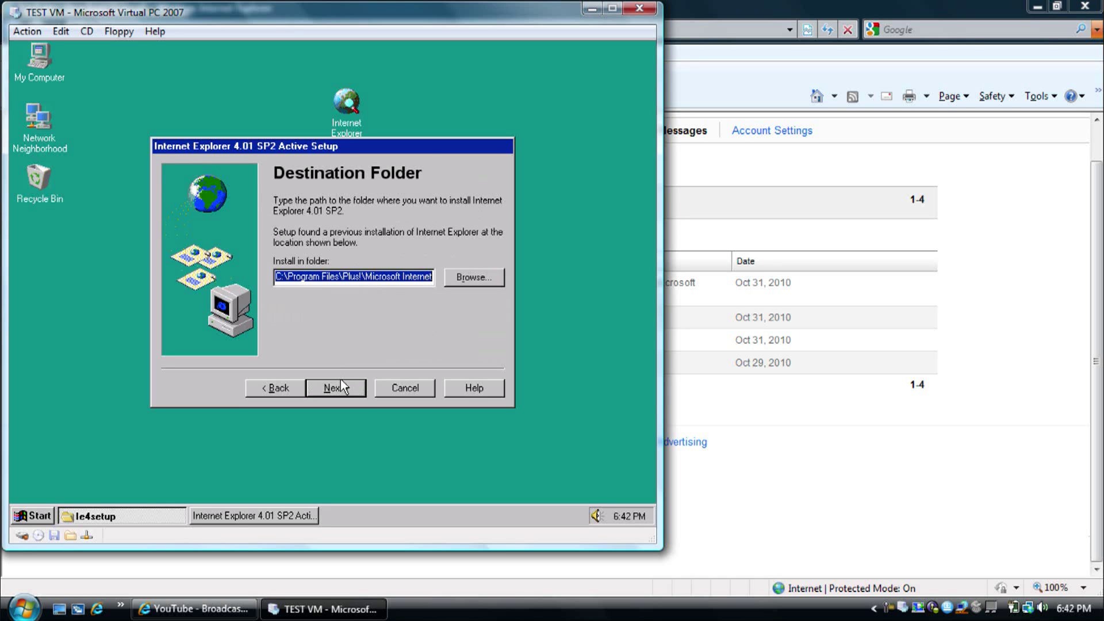
click(341, 387)
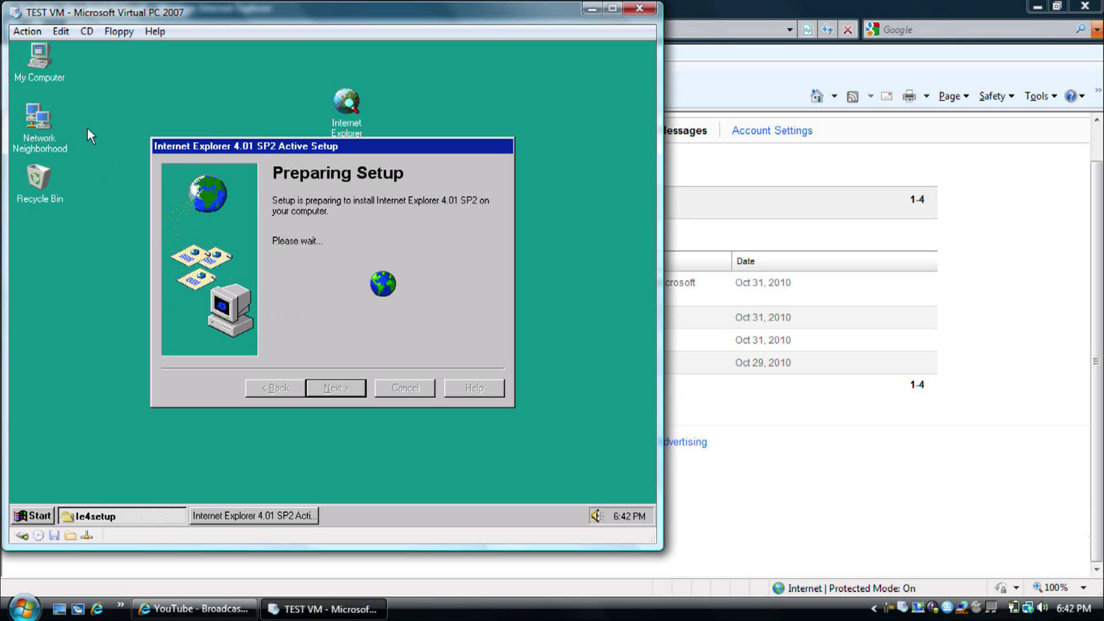
Step: View My Computer's System Properties, then close them
right_click(49, 67)
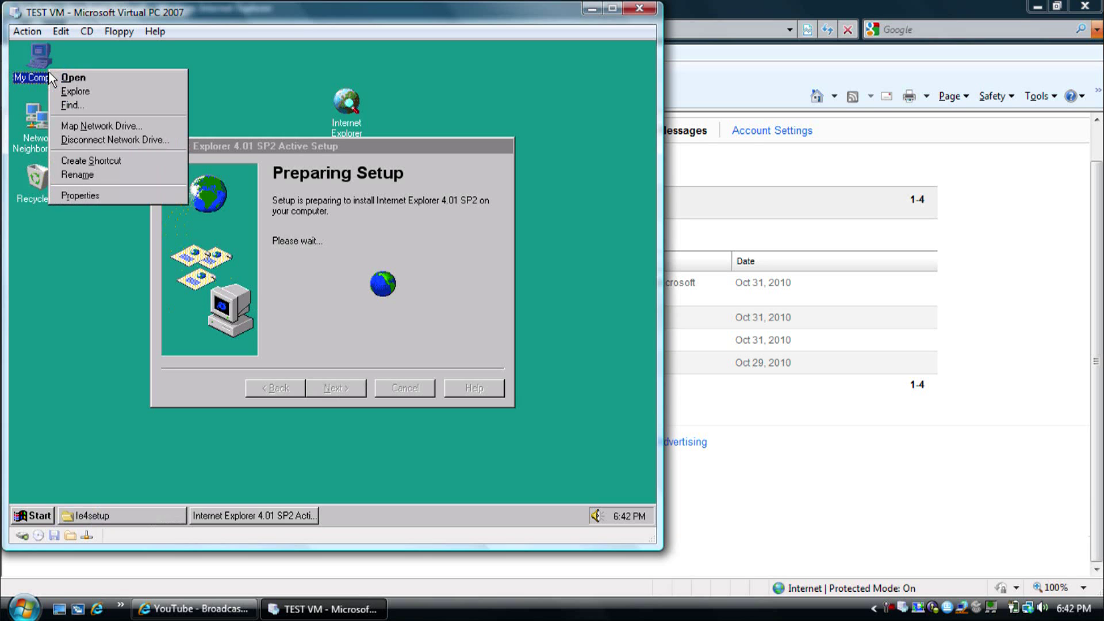
click(93, 201)
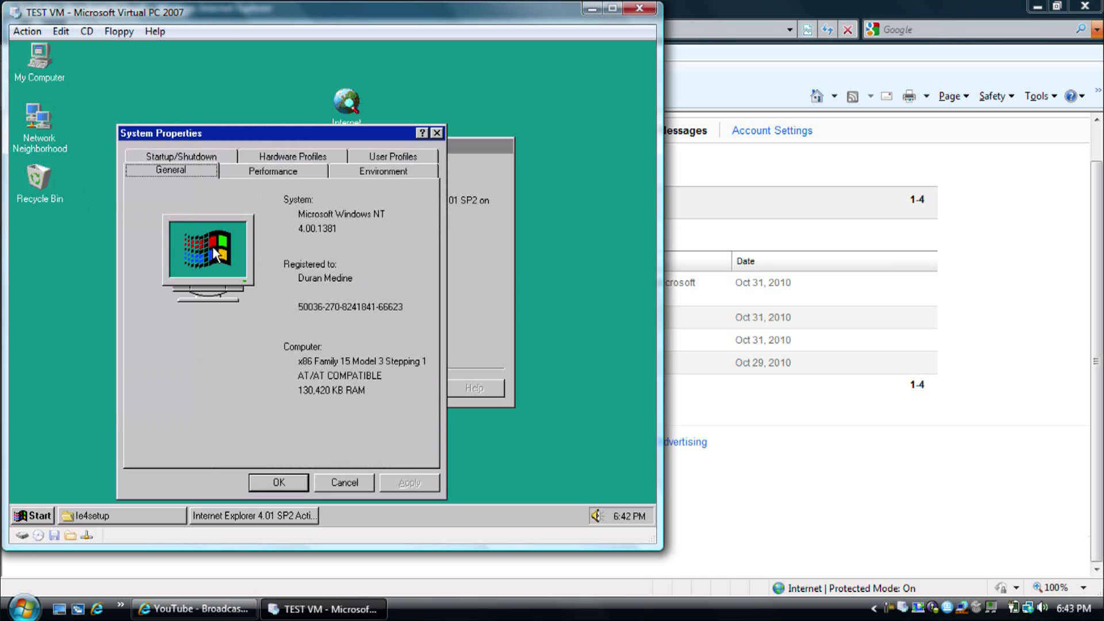
drag(364, 136, 360, 118)
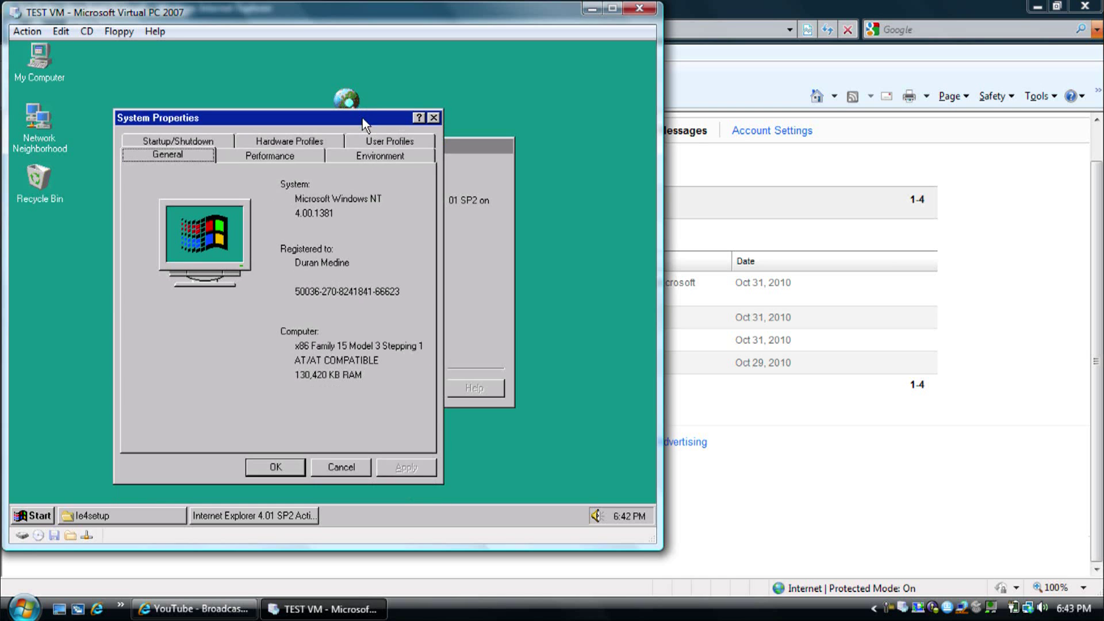
click(433, 114)
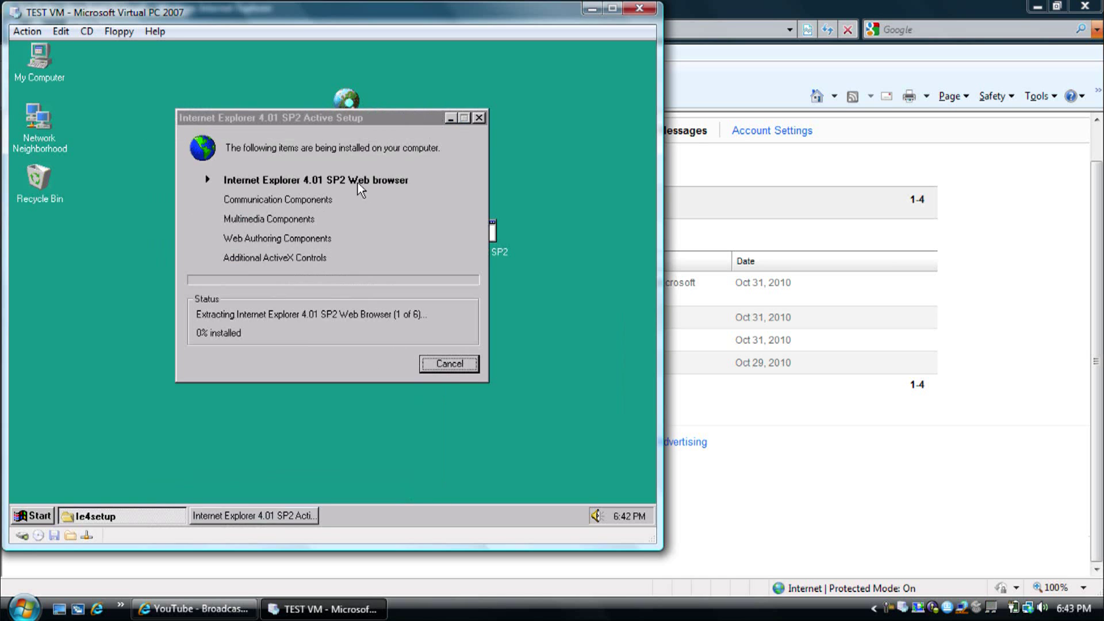
Step: Run 'regedit' from the Start menu and bring About Windows NT (Version 4.0 SP6) forward
click(19, 518)
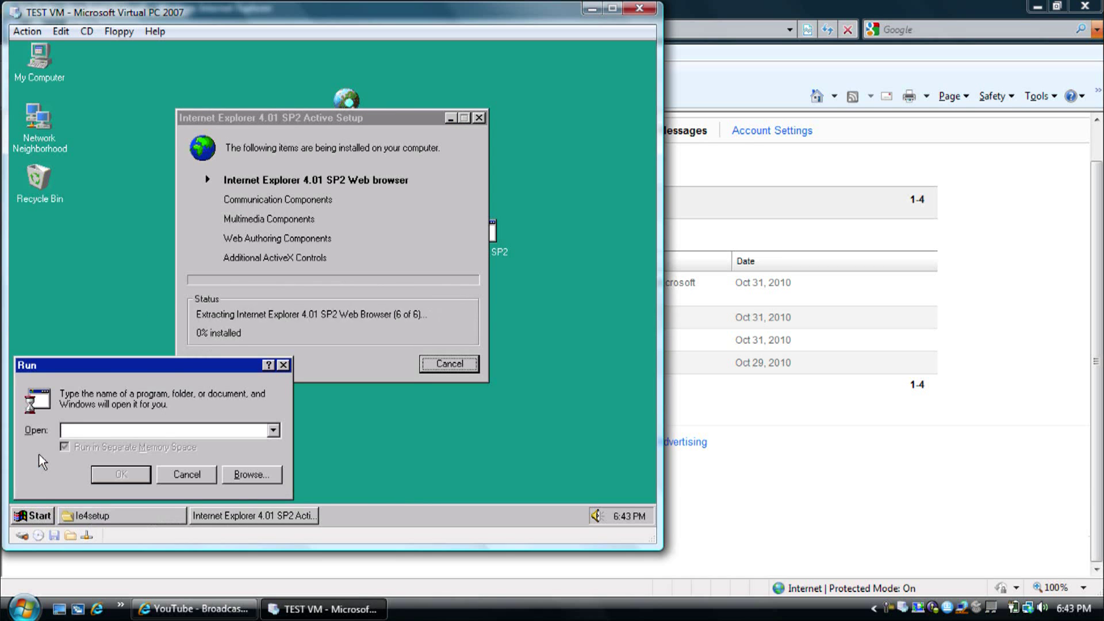
text(regedit)
key(Return)
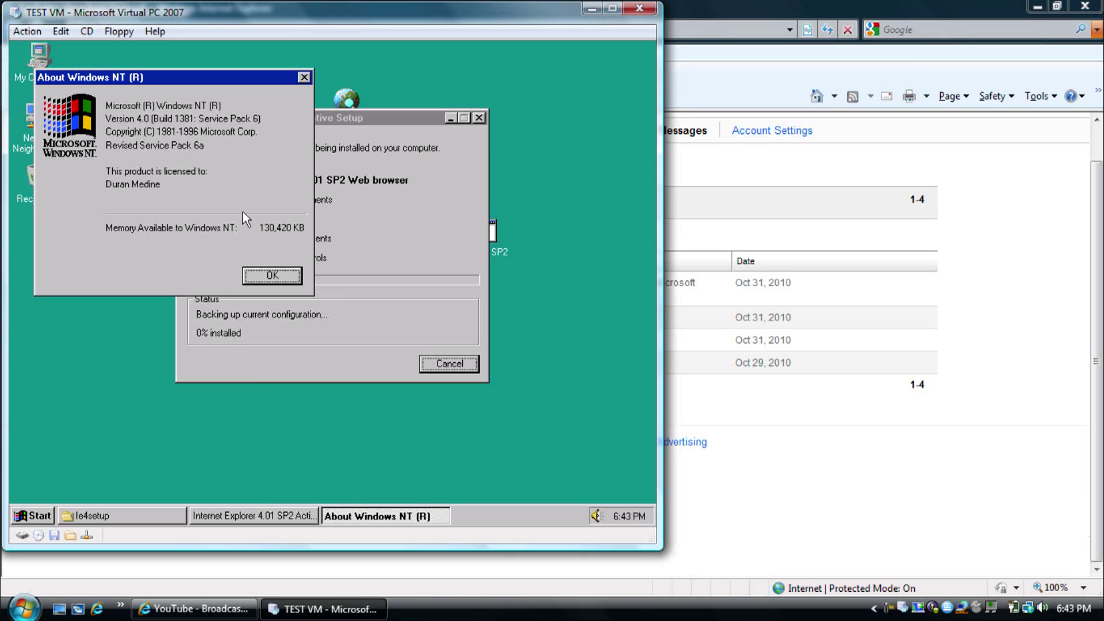
click(258, 321)
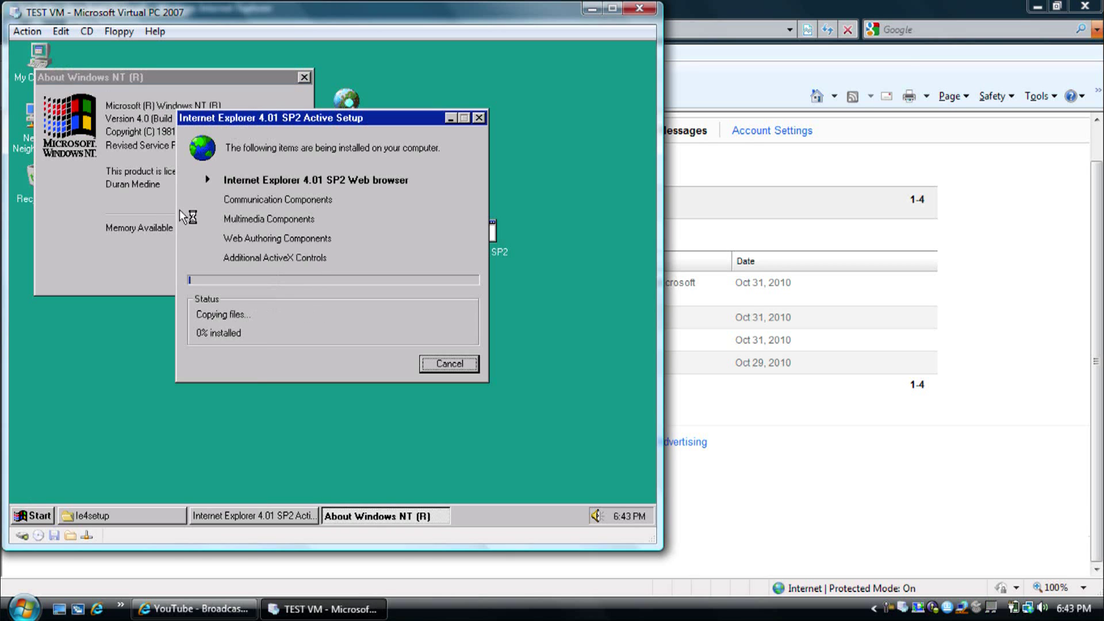
click(156, 214)
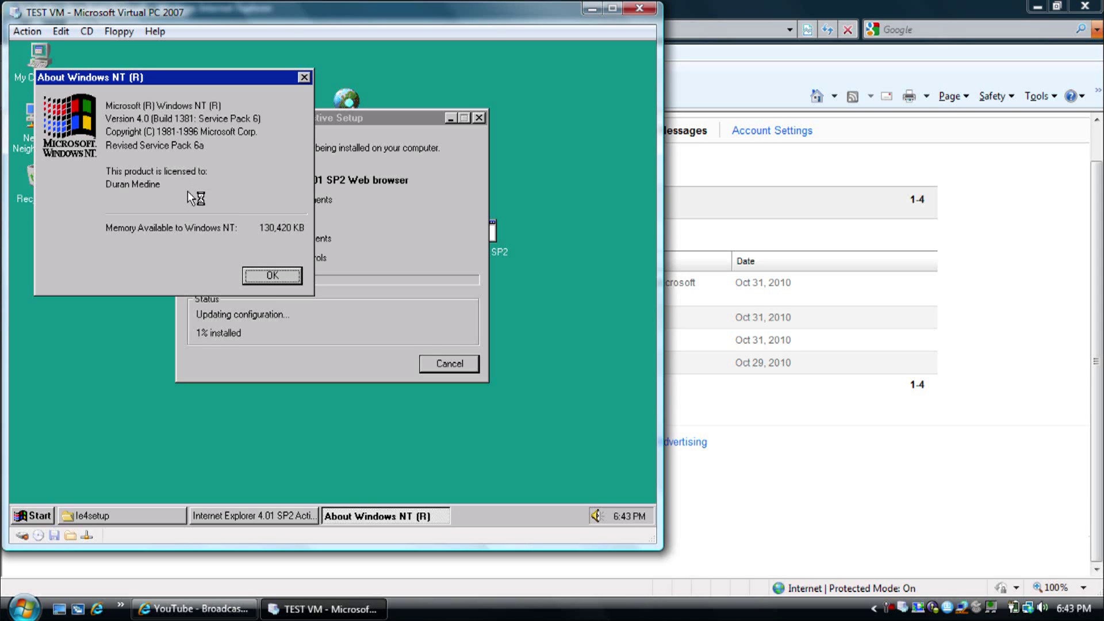
Step: Close the About Windows NT window
click(278, 281)
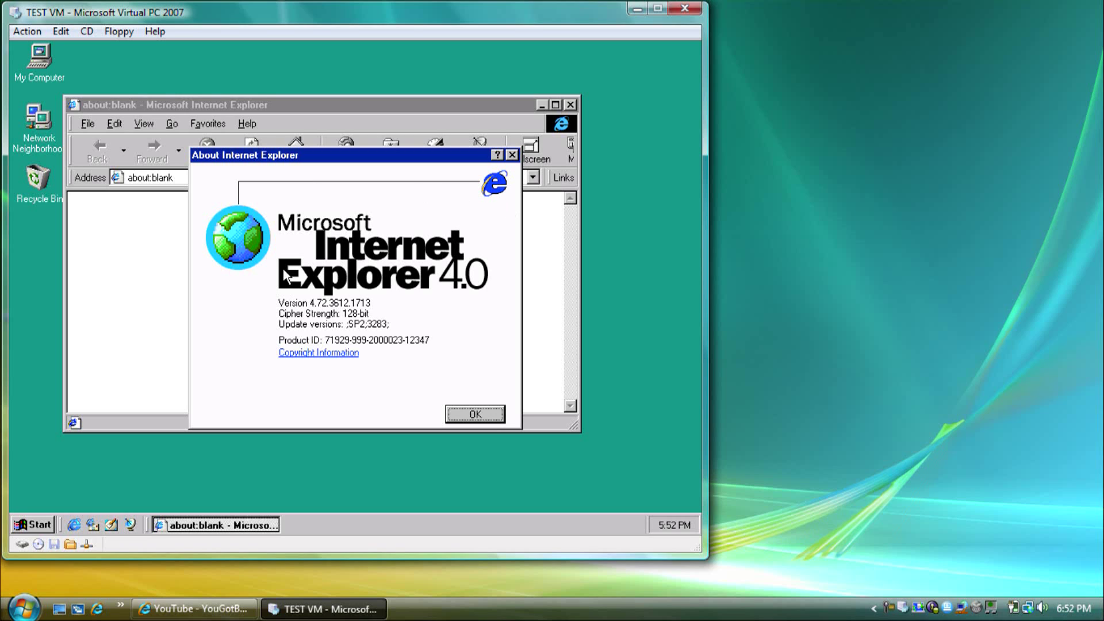
Step: Close the About box and Internet Explorer, then nudge the IE desktop icon up and right
click(467, 414)
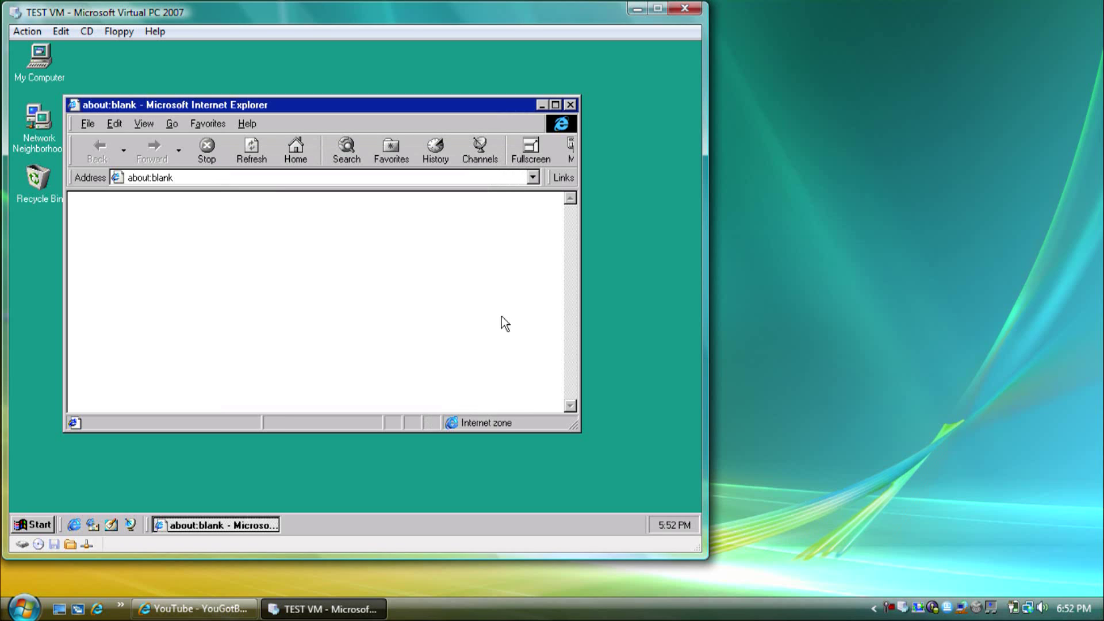
click(572, 104)
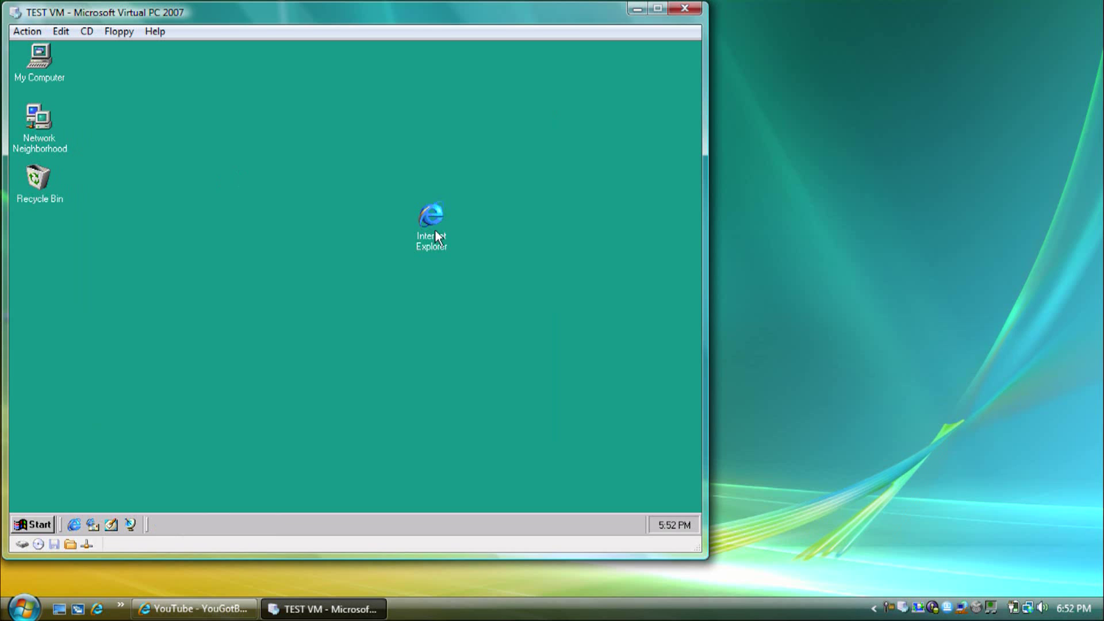
drag(435, 229, 443, 198)
click(50, 61)
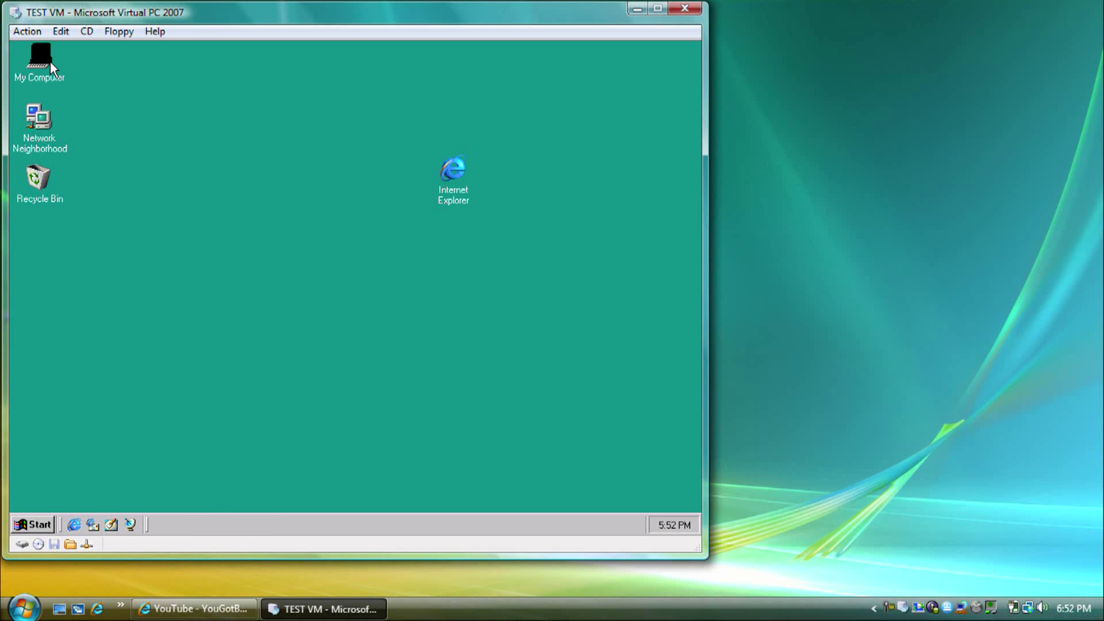
Step: Open the Cpq7594 (D:) CD drive from My Computer
double_click(50, 61)
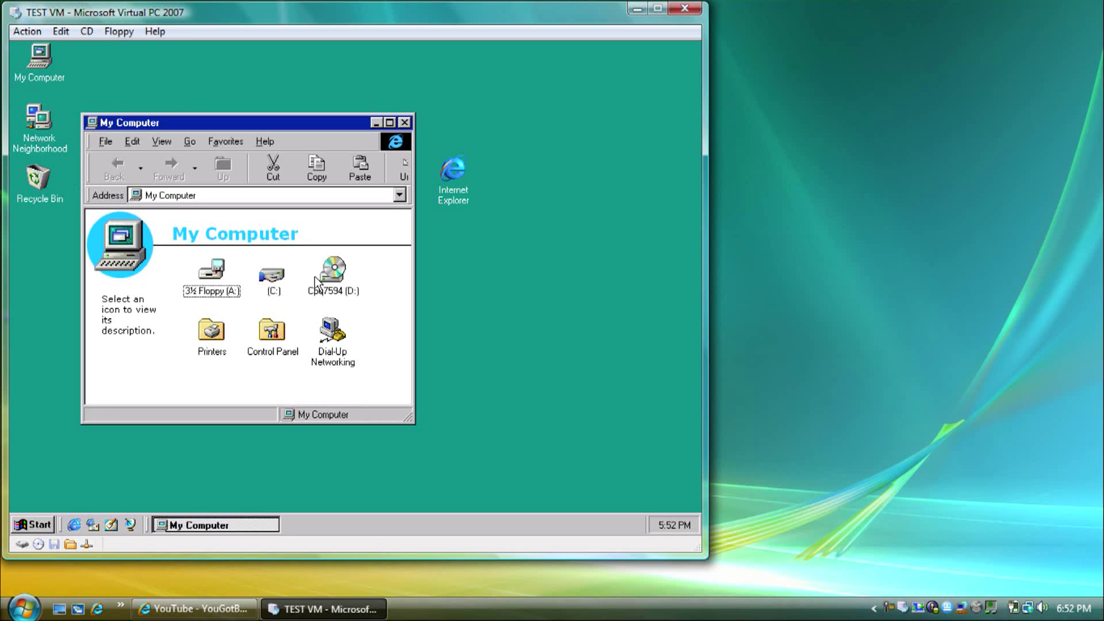
double_click(316, 279)
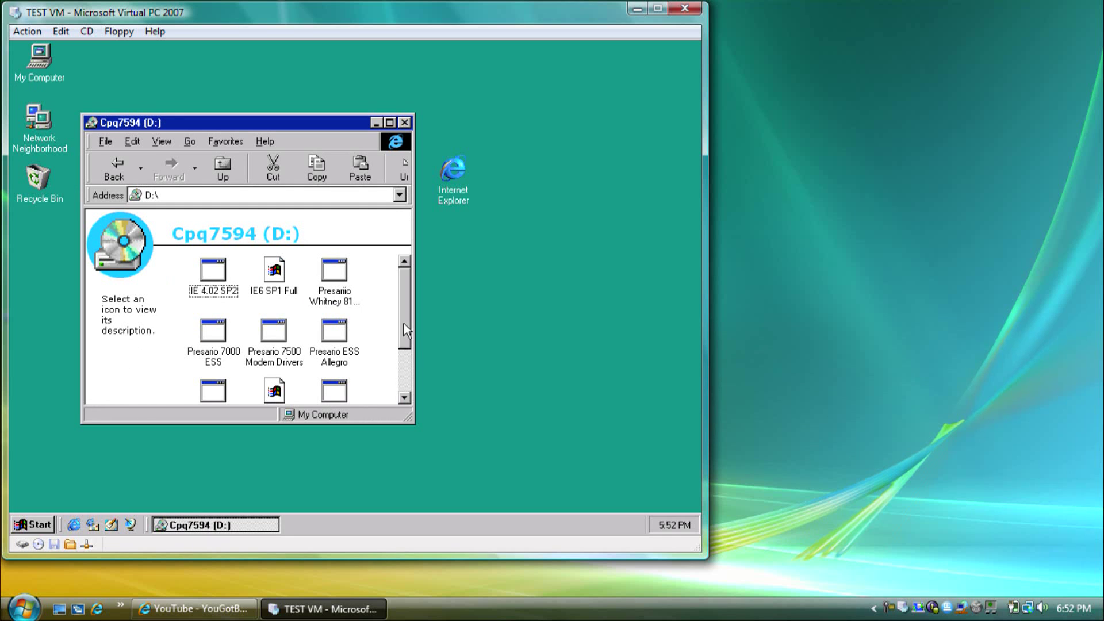
mouse_move(404, 324)
mouse_down()
mouse_move(404, 383)
mouse_move(406, 316)
mouse_up()
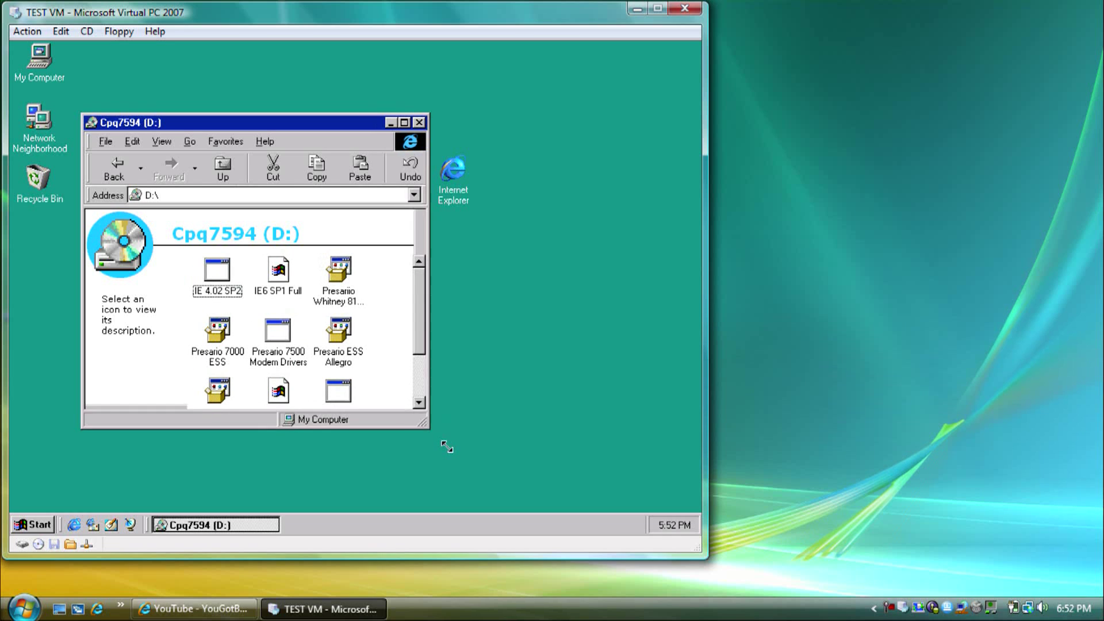
Step: Enlarge the D: window so every installer shows, and select WinRAR to view its details
drag(446, 447, 524, 467)
click(516, 424)
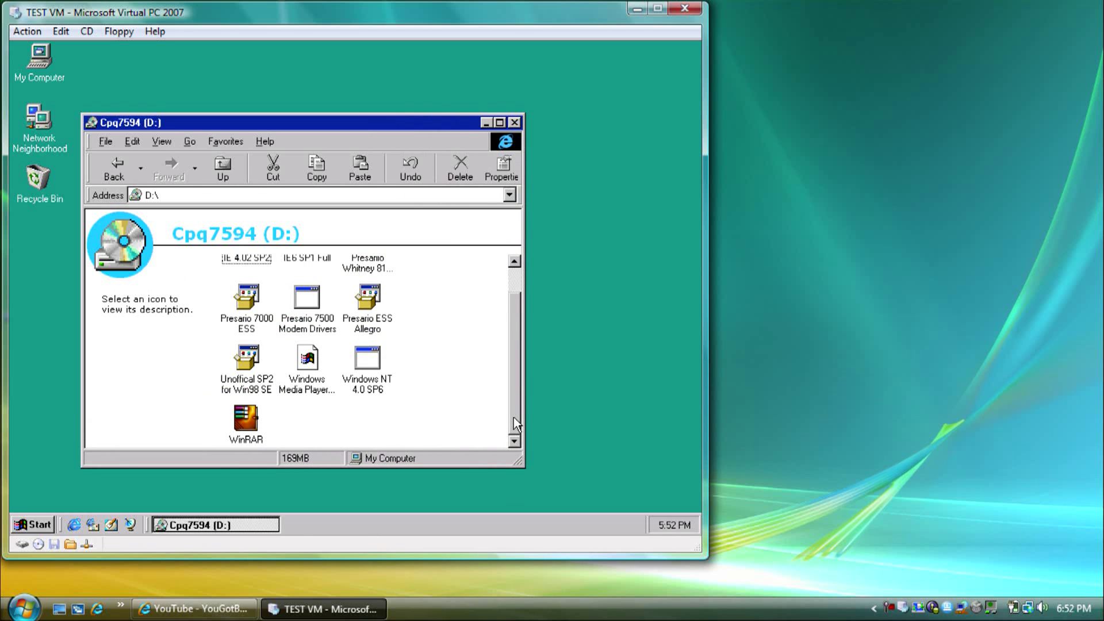
drag(513, 416, 510, 375)
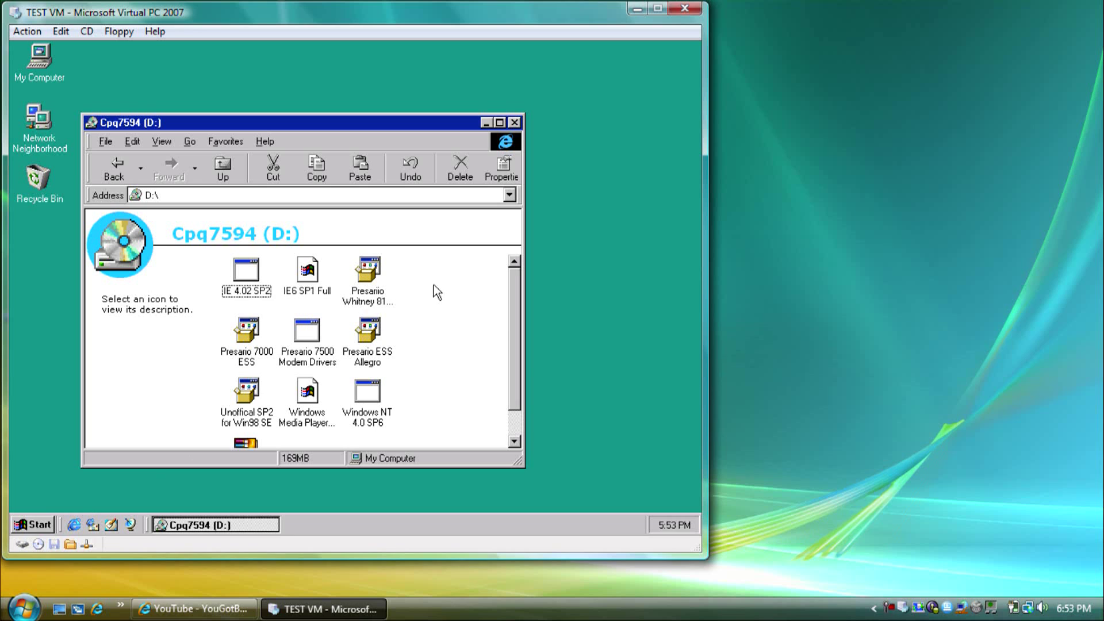
mouse_move(519, 354)
mouse_down()
mouse_move(512, 404)
mouse_move(516, 333)
mouse_up()
click(520, 432)
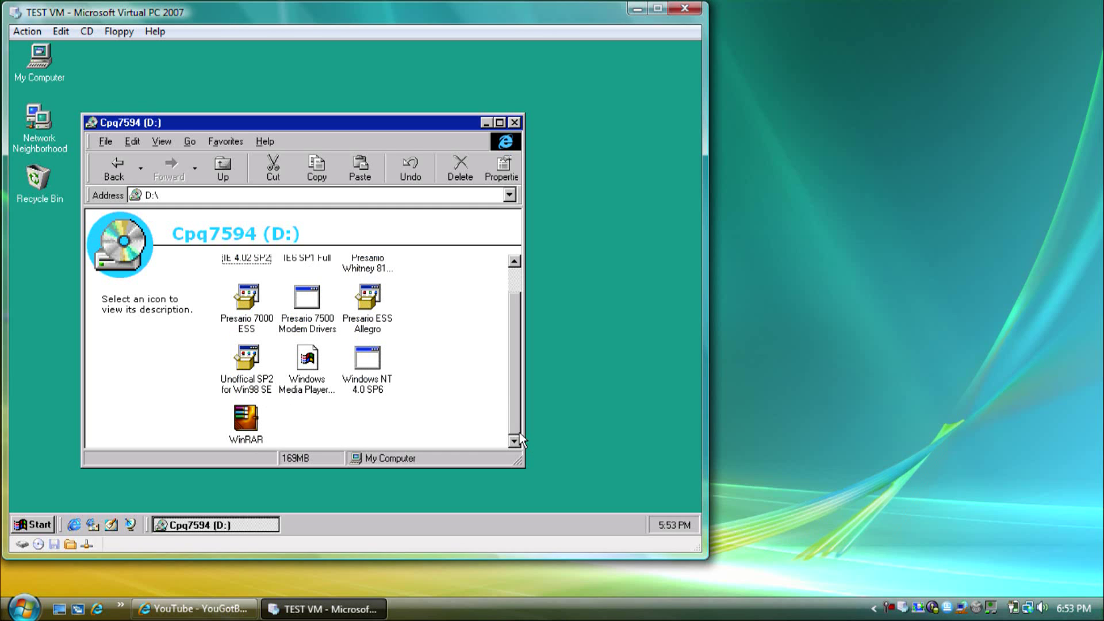
click(259, 413)
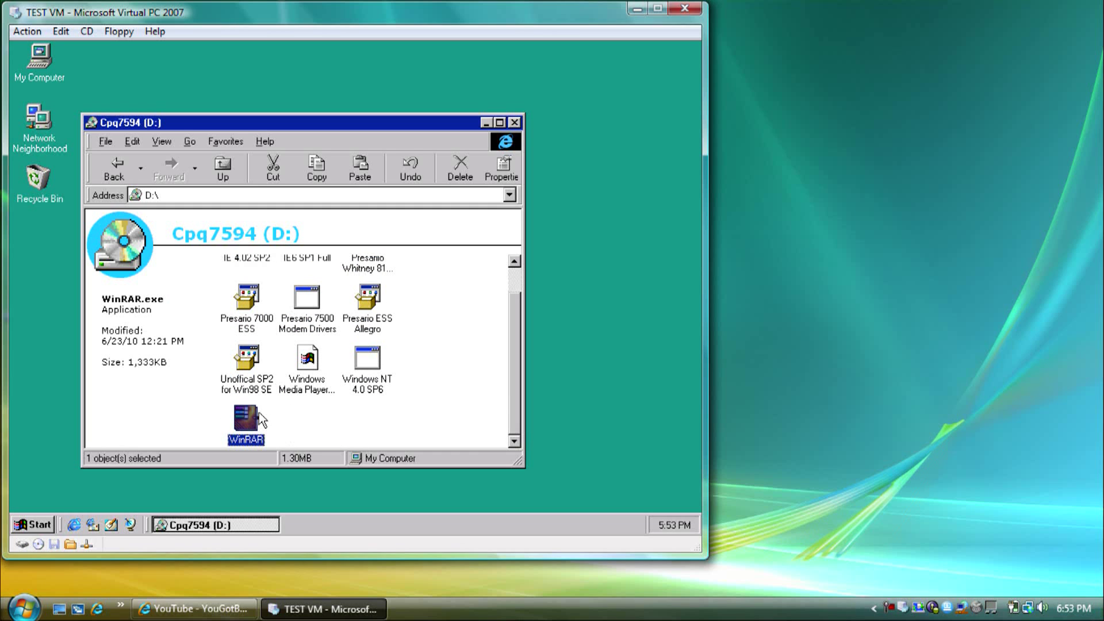
click(515, 263)
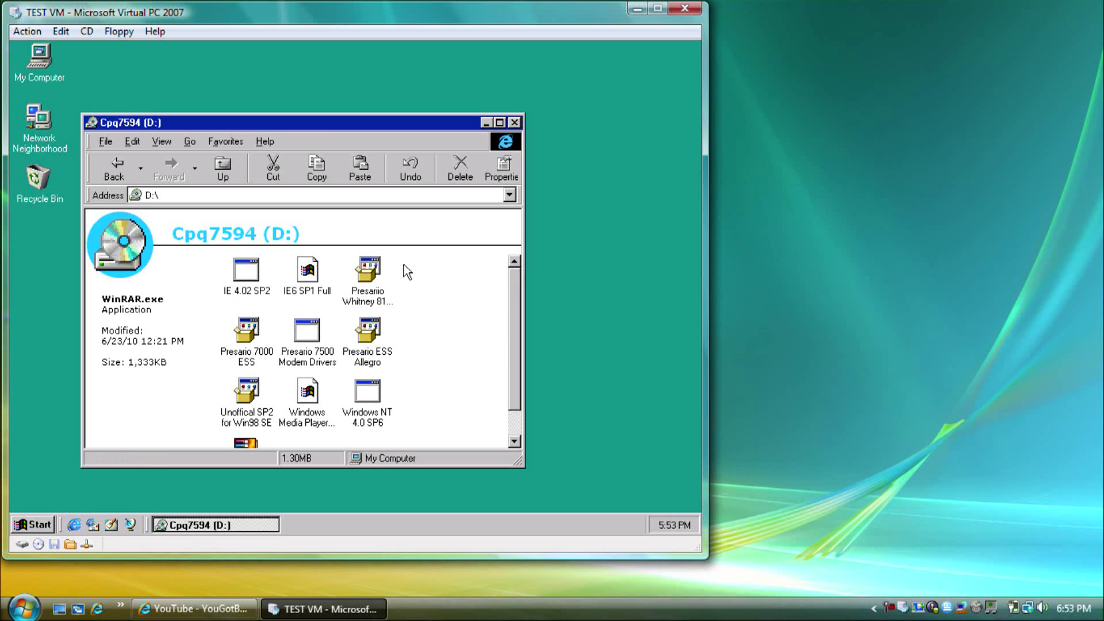
Step: Drag IE6Full from the IE6 SP1 Full archive to the desktop, then open the Windows Media Player 7 zip
double_click(294, 283)
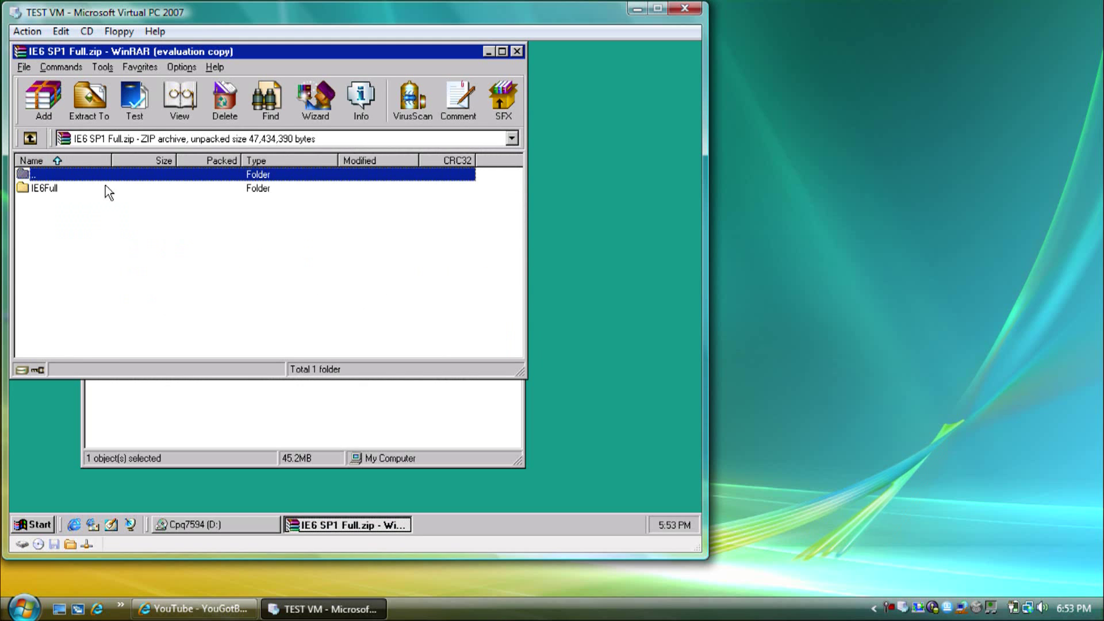
drag(84, 192, 612, 285)
click(397, 428)
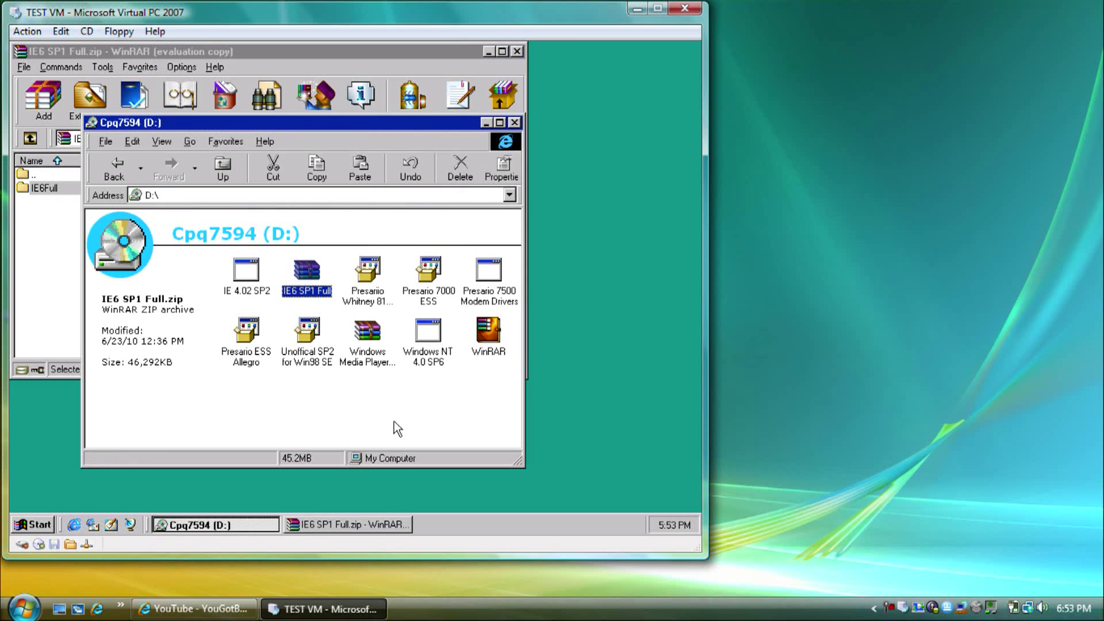
click(361, 320)
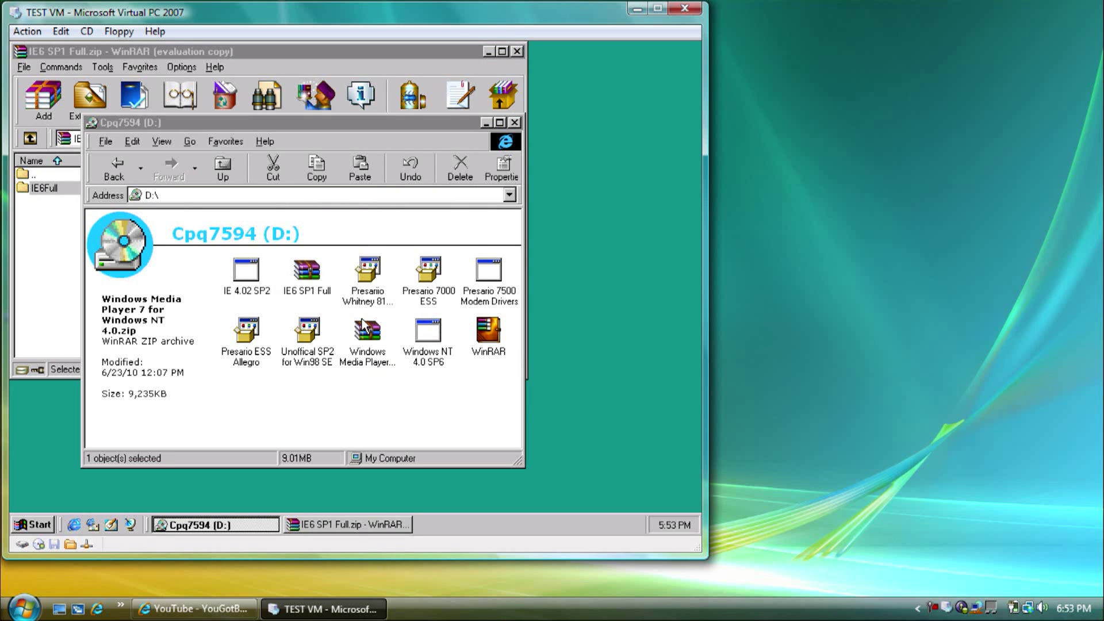
click(361, 326)
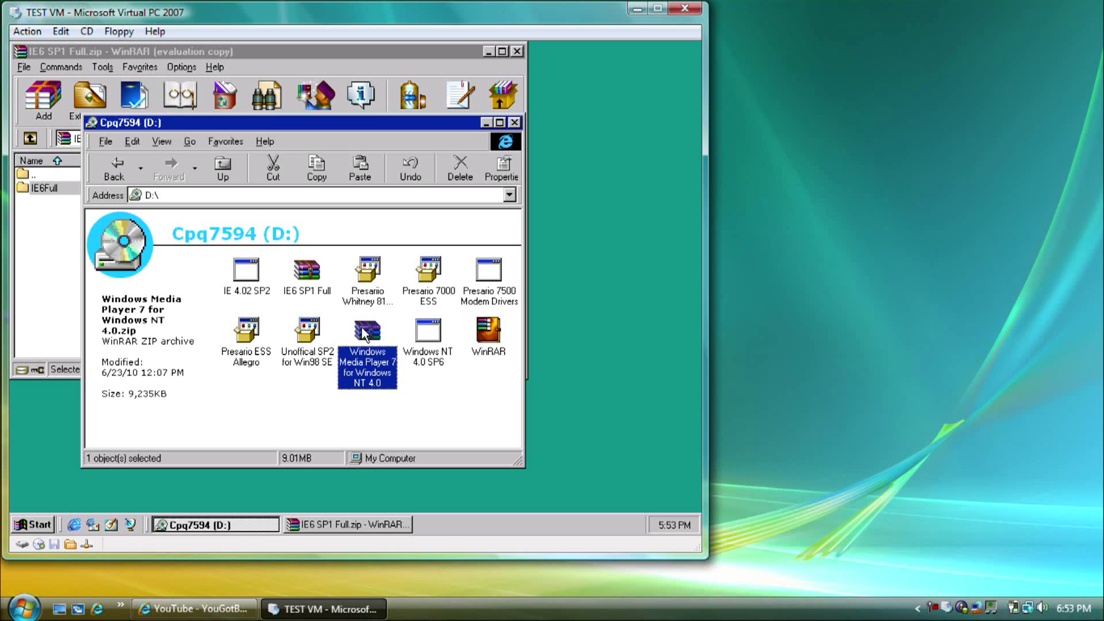
click(244, 393)
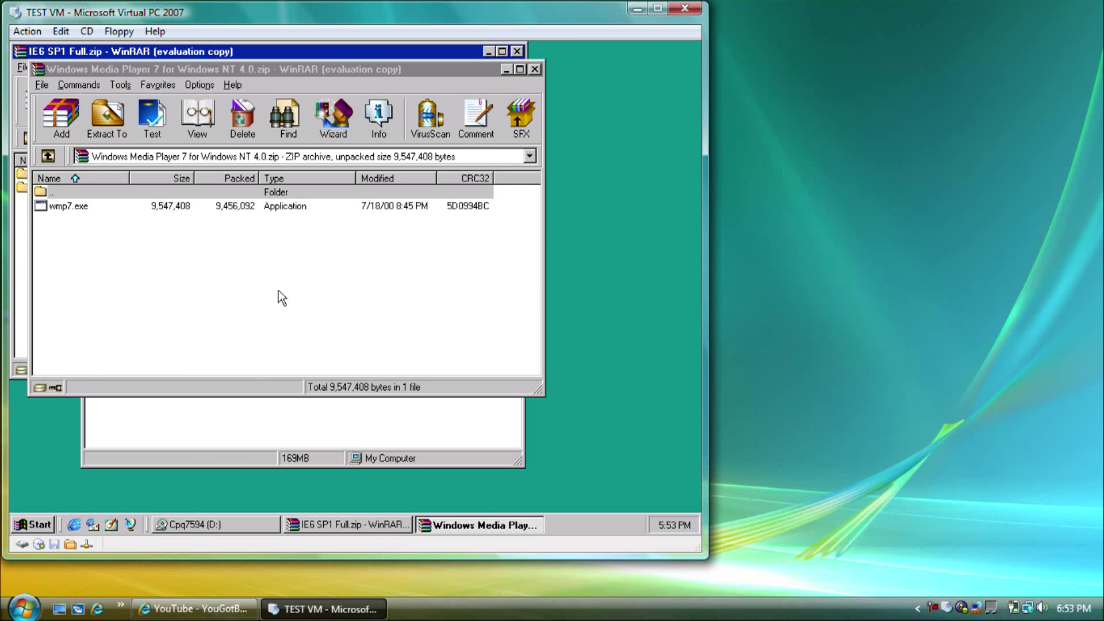
Step: Attempt to drag wmp7.exe out, dismiss the drag-and-drop errors, and close the WMP7 archive
click(53, 206)
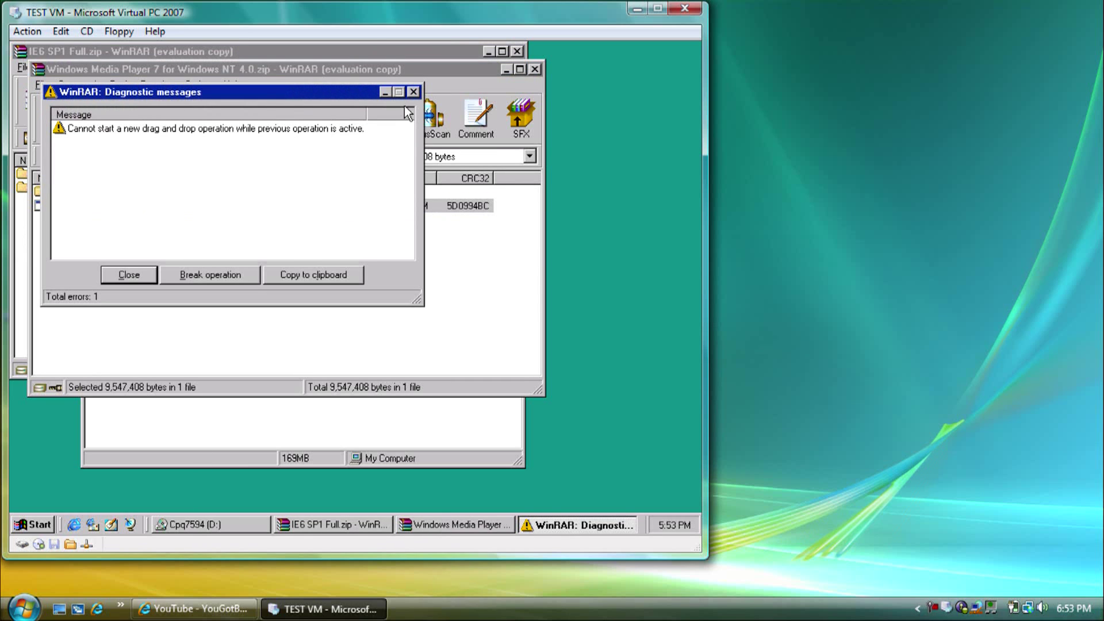
click(414, 92)
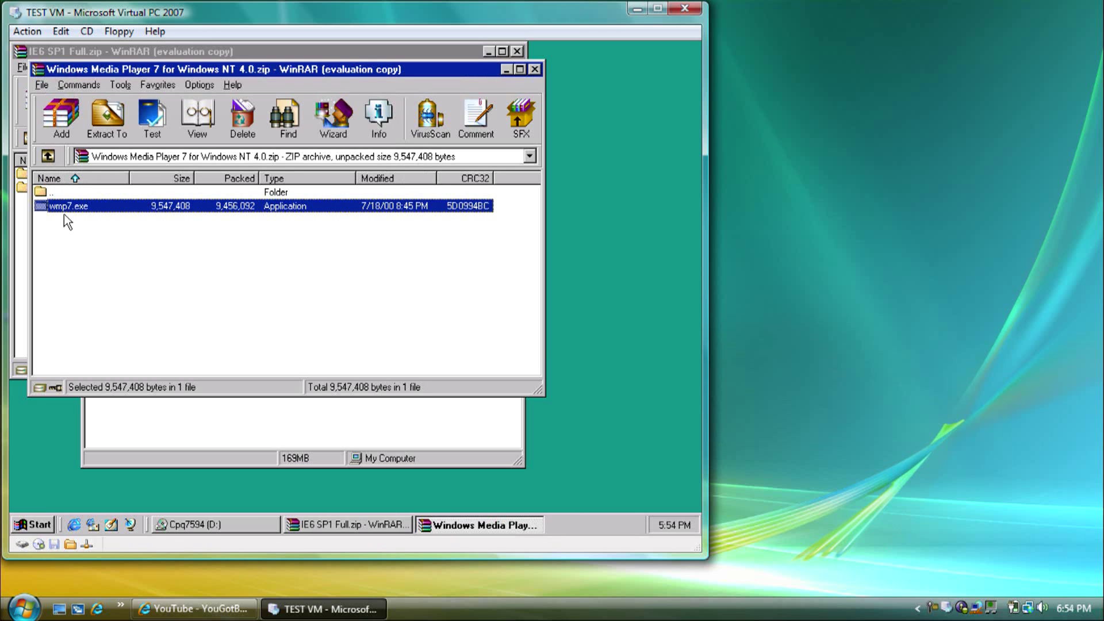
drag(66, 210, 478, 220)
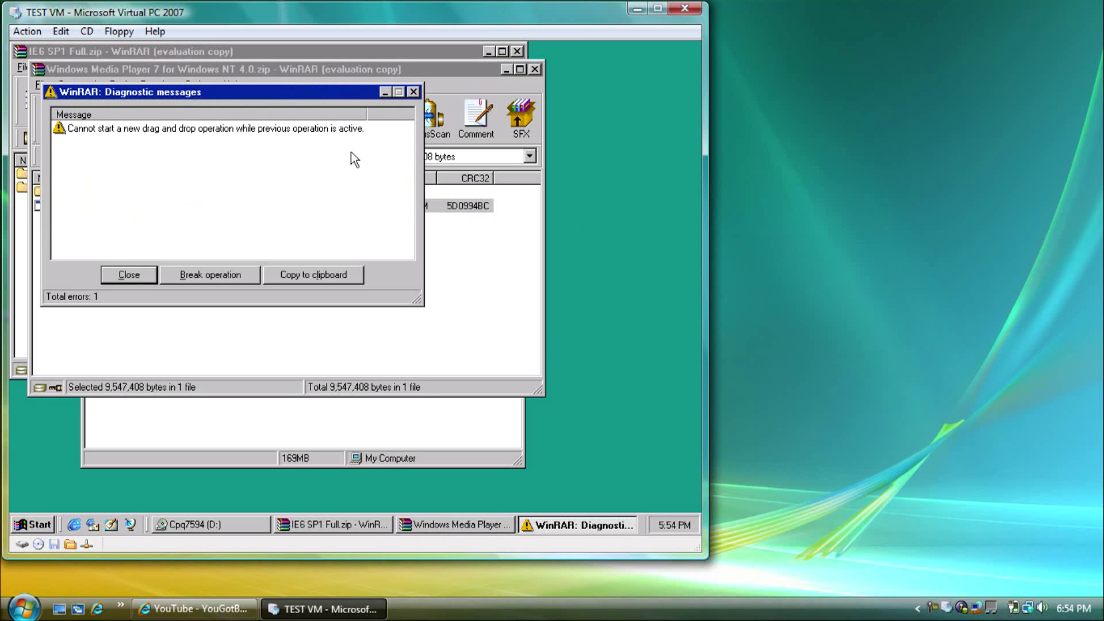
click(414, 91)
click(534, 69)
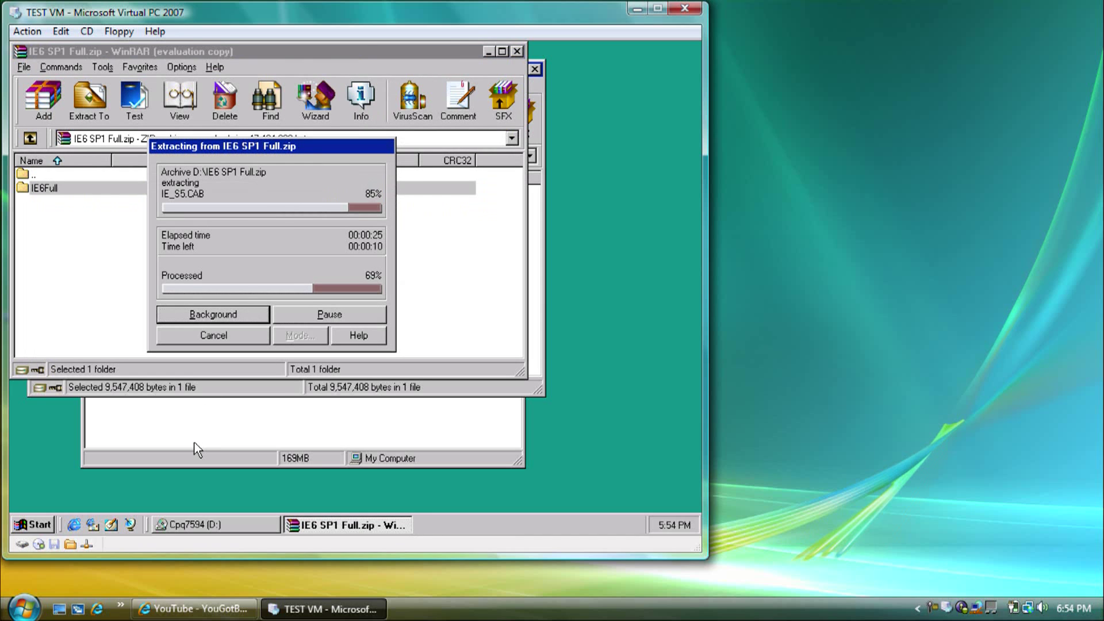
Step: Let the IE6Full extraction finish, then close the IE6 SP1 Full archive
click(227, 522)
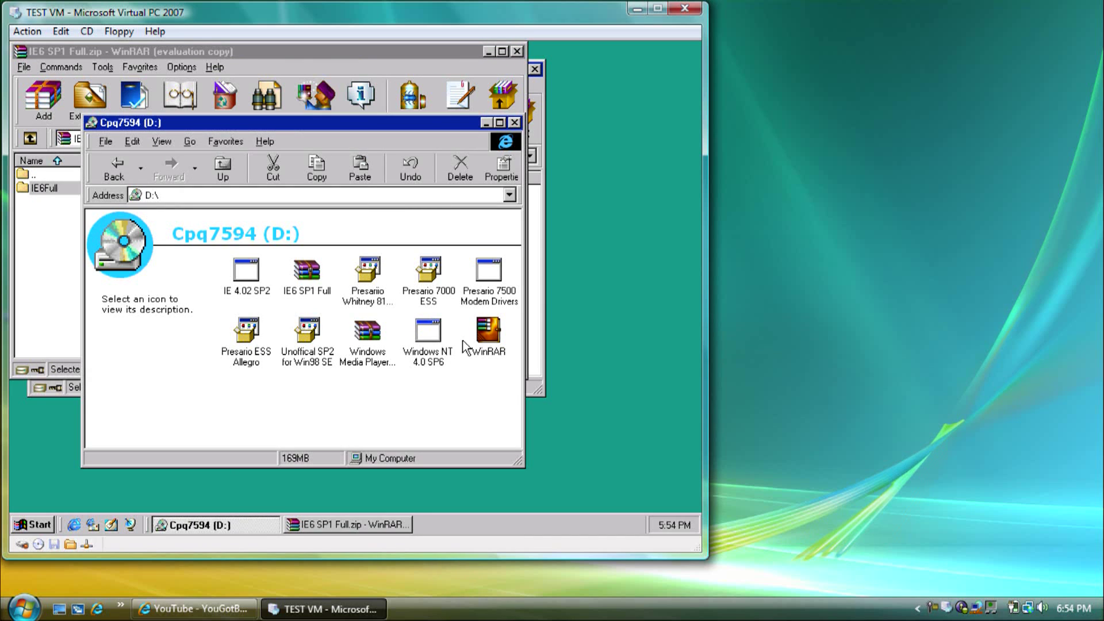
click(370, 523)
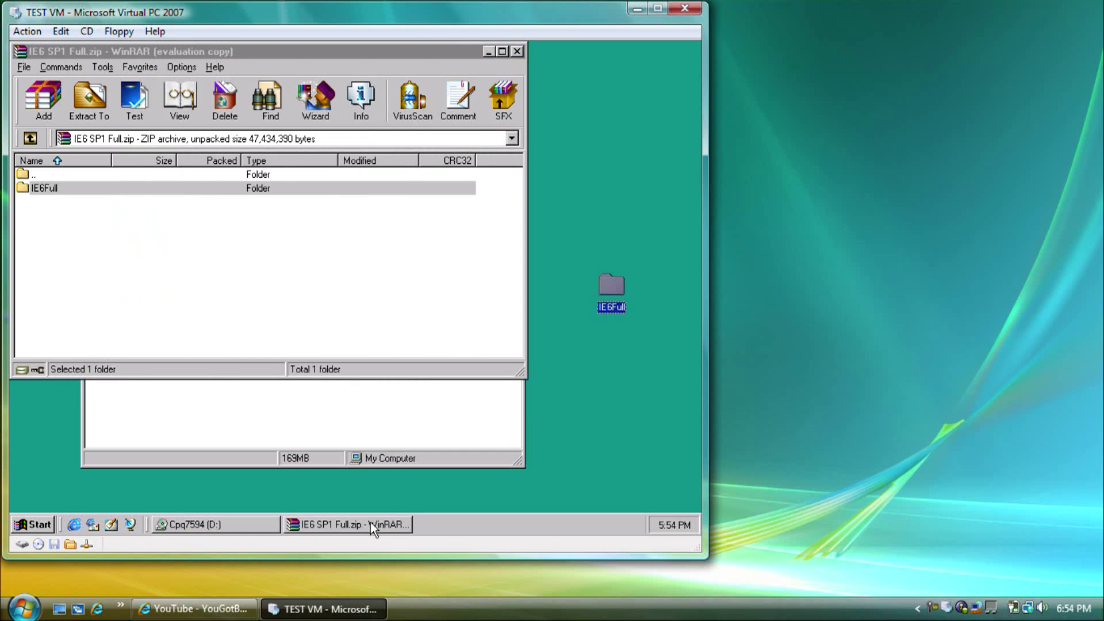
click(370, 522)
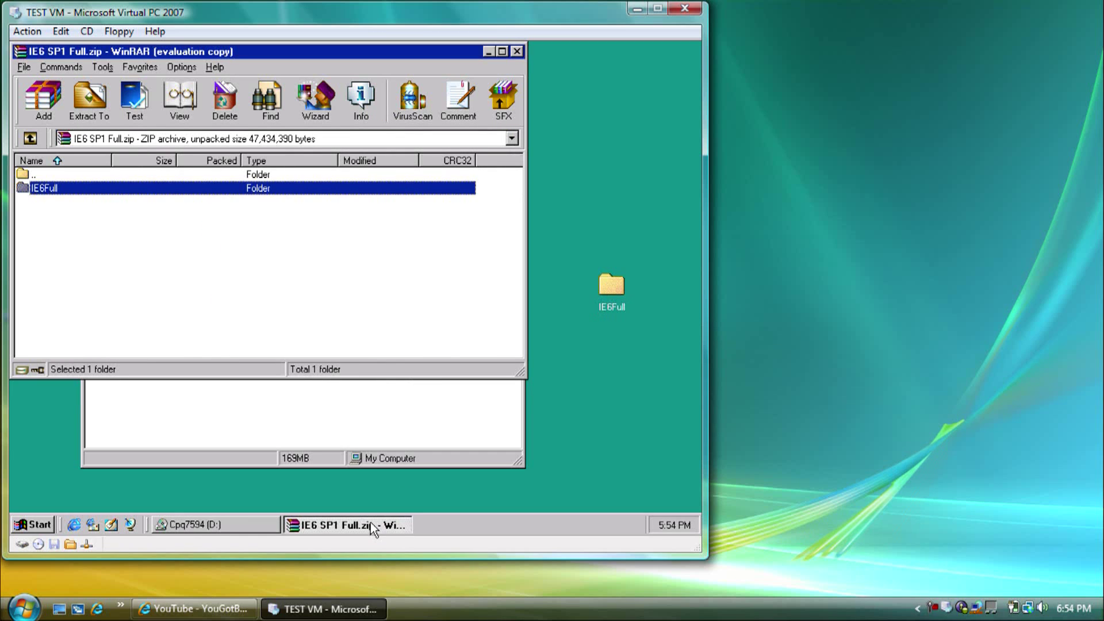
click(518, 51)
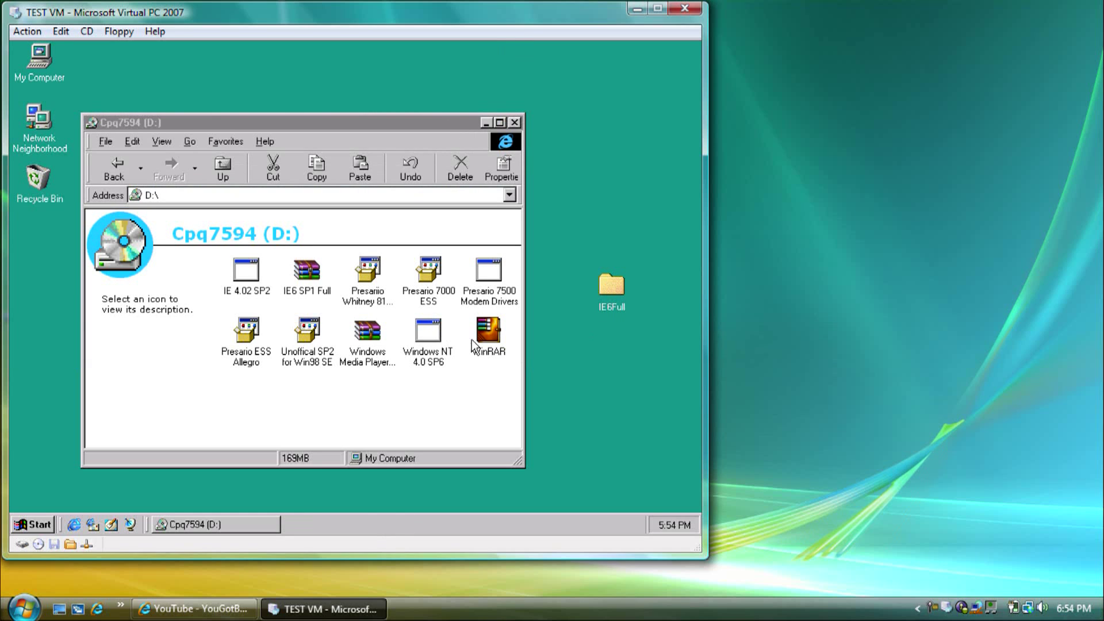
Step: Extract wmp7.exe to the desktop, close the D: window and archive, and group wmp7 with IE6Full
click(366, 323)
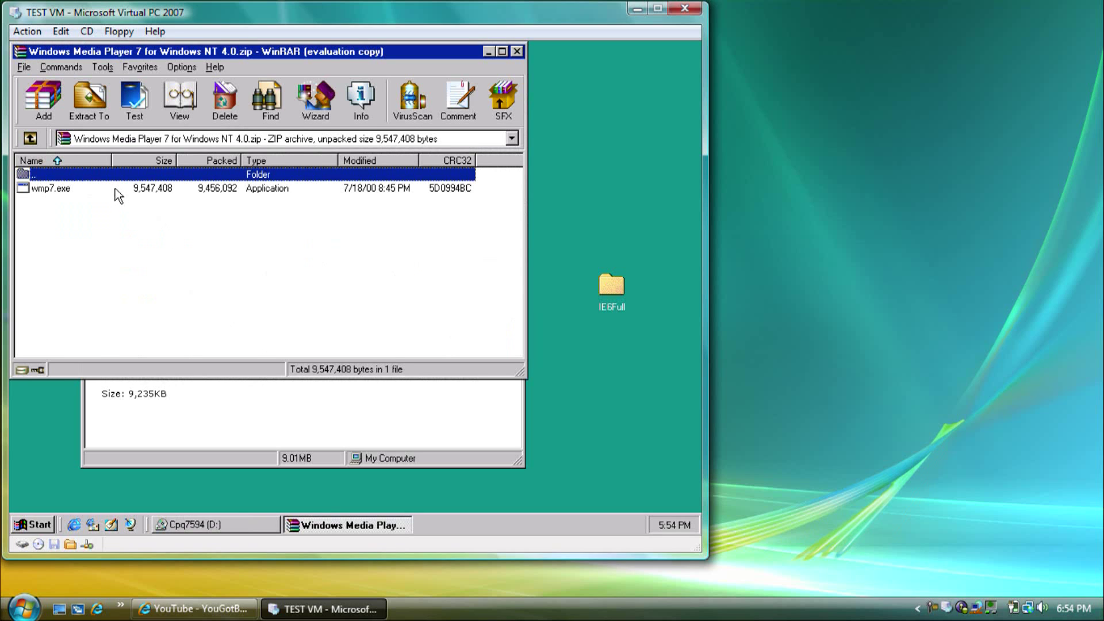
drag(115, 189, 571, 182)
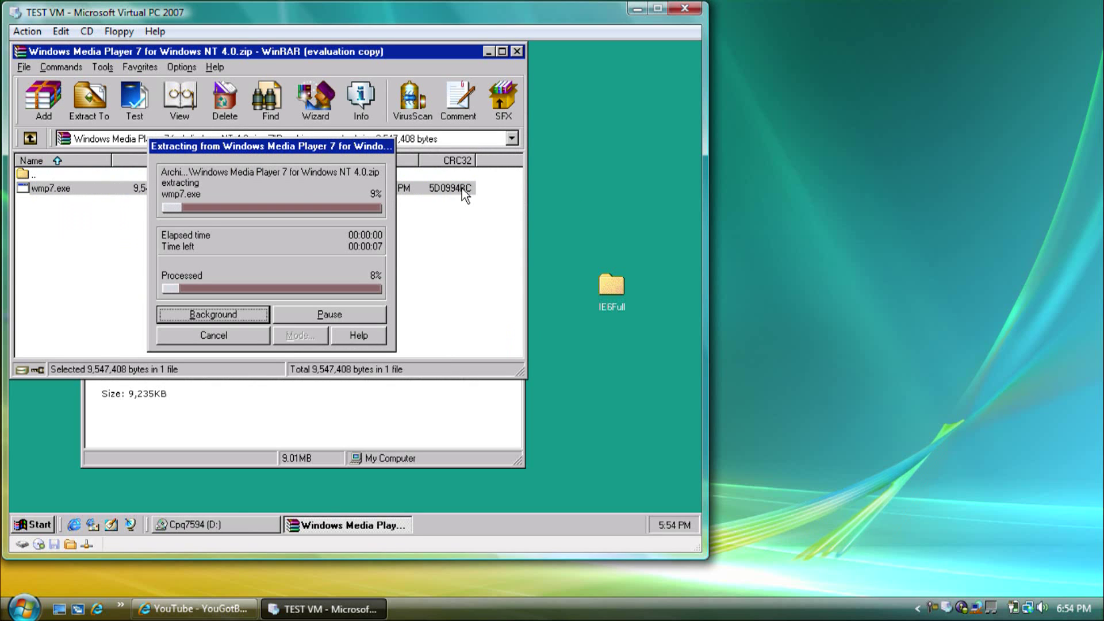
click(332, 400)
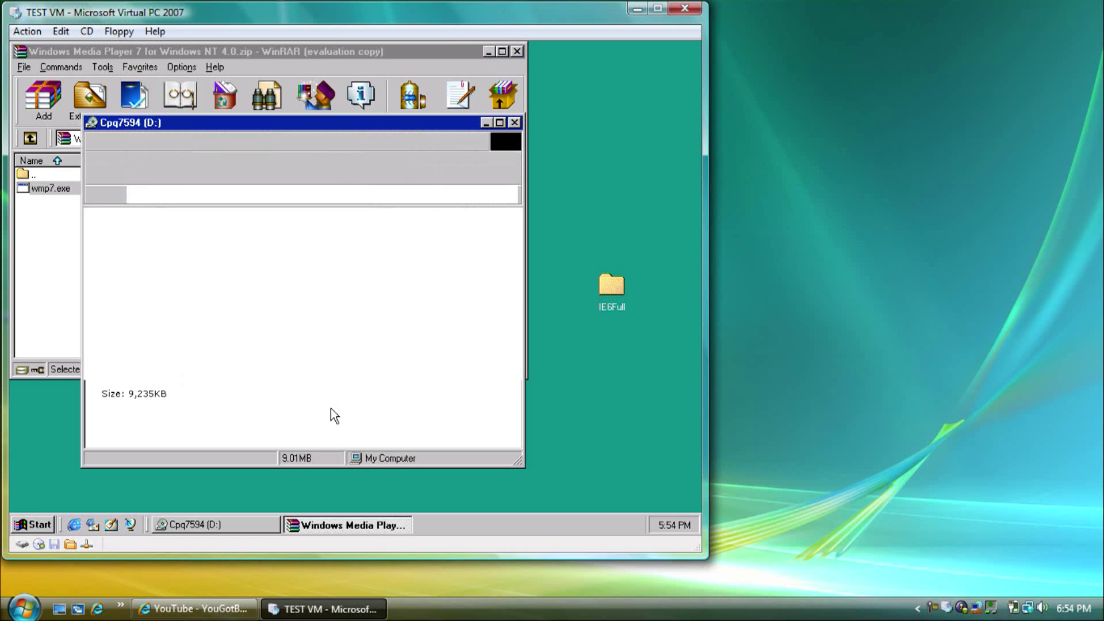
click(516, 124)
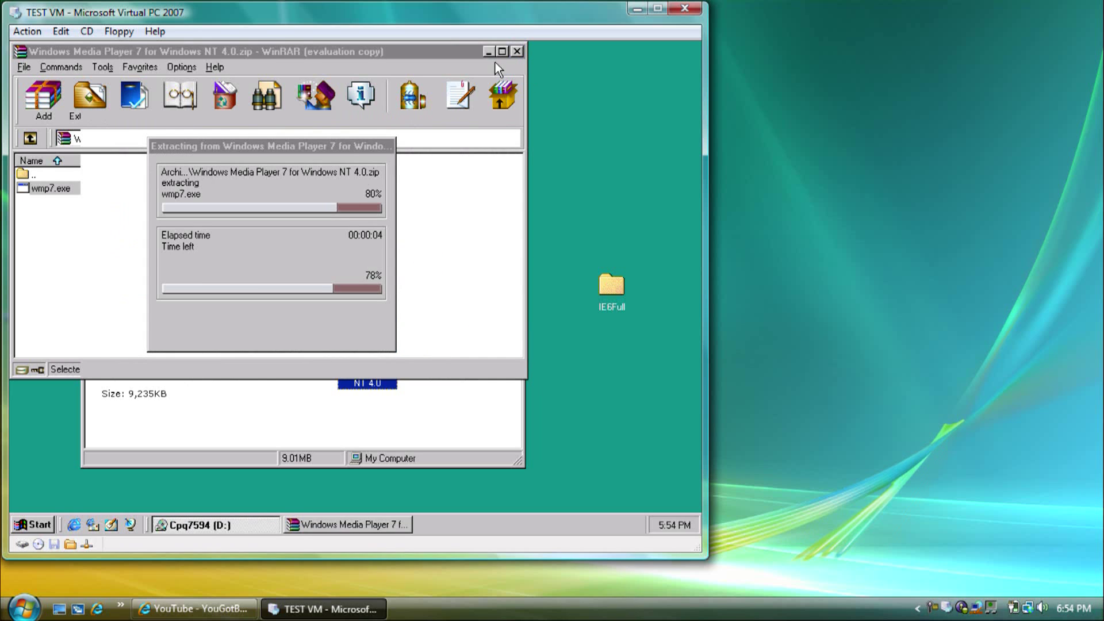
click(517, 52)
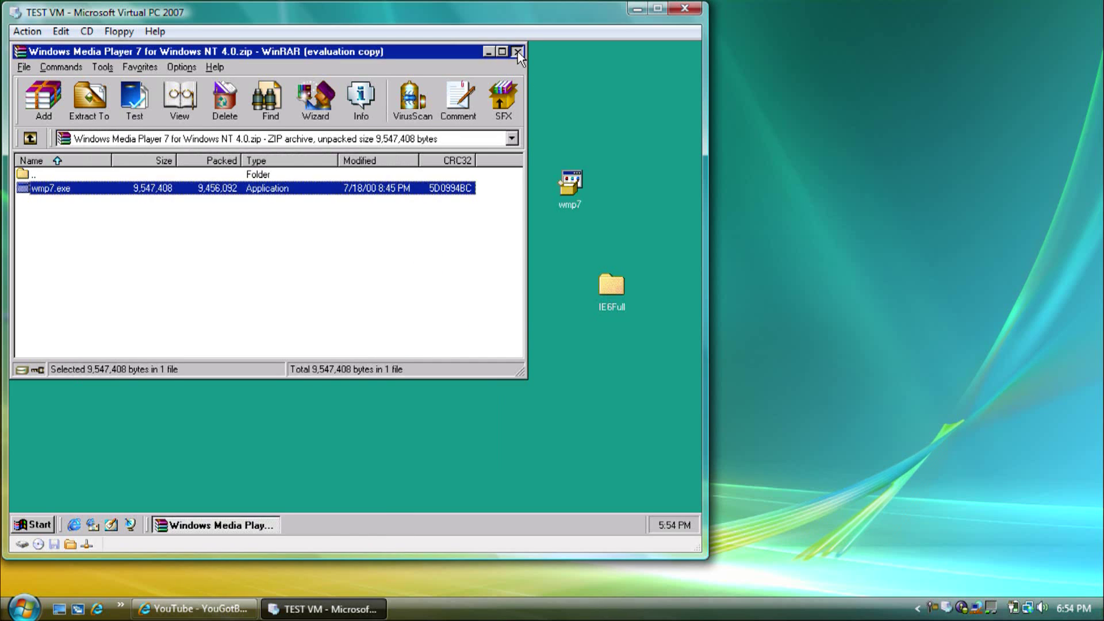
drag(436, 344, 306, 384)
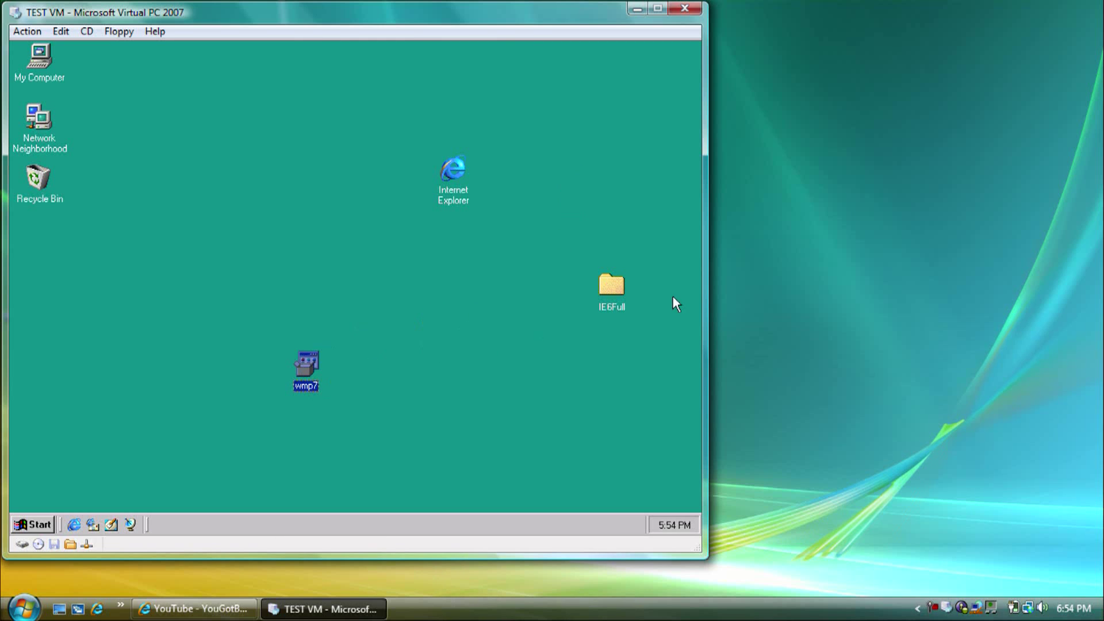
drag(620, 276, 369, 364)
Step: Run ie6setup from the IE6Full folder, accept the licence, continue, and close the folder window
double_click(354, 365)
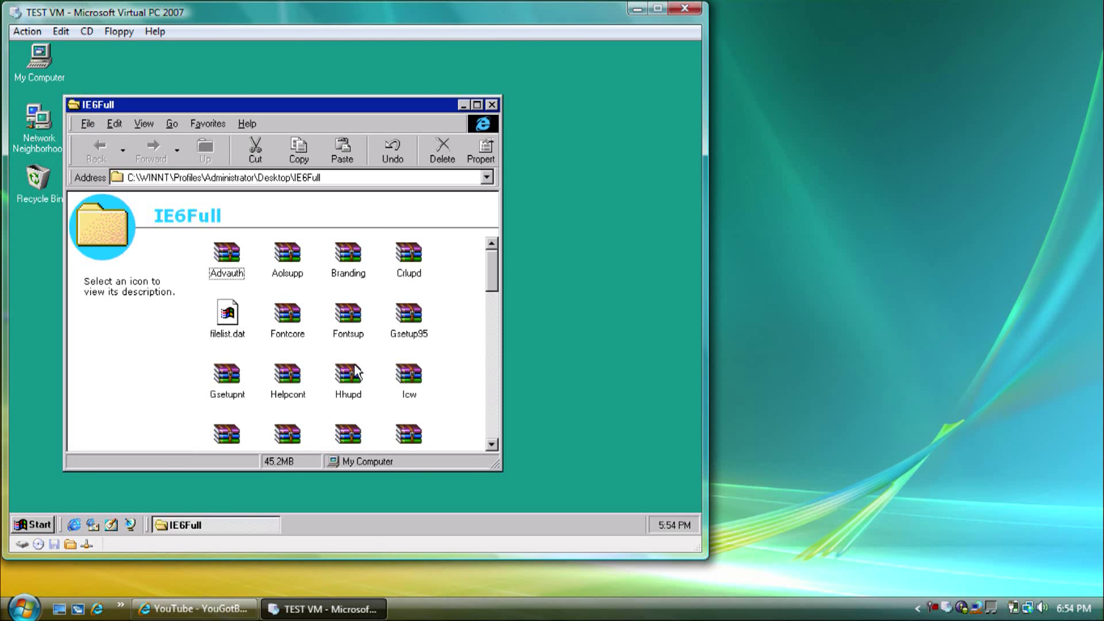
drag(488, 351, 495, 298)
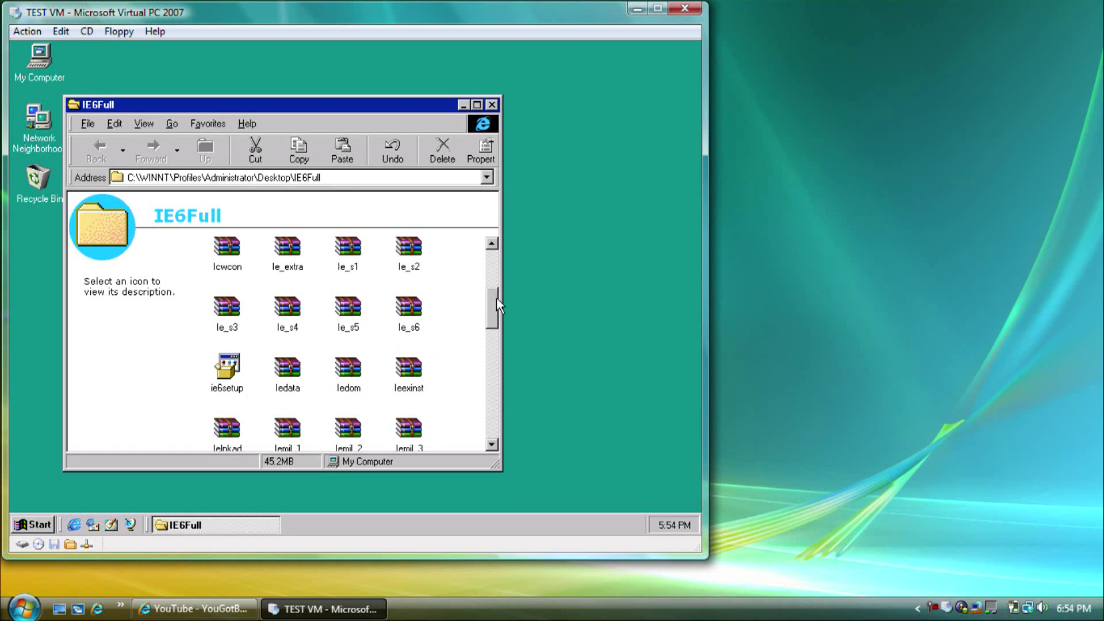
click(229, 363)
double_click(229, 363)
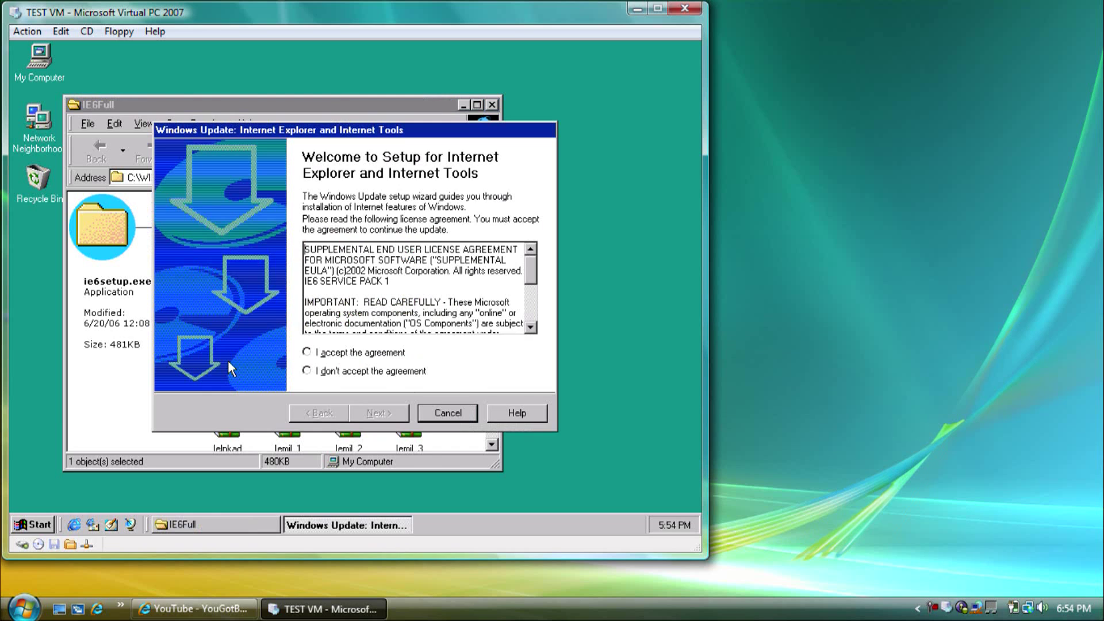
click(307, 353)
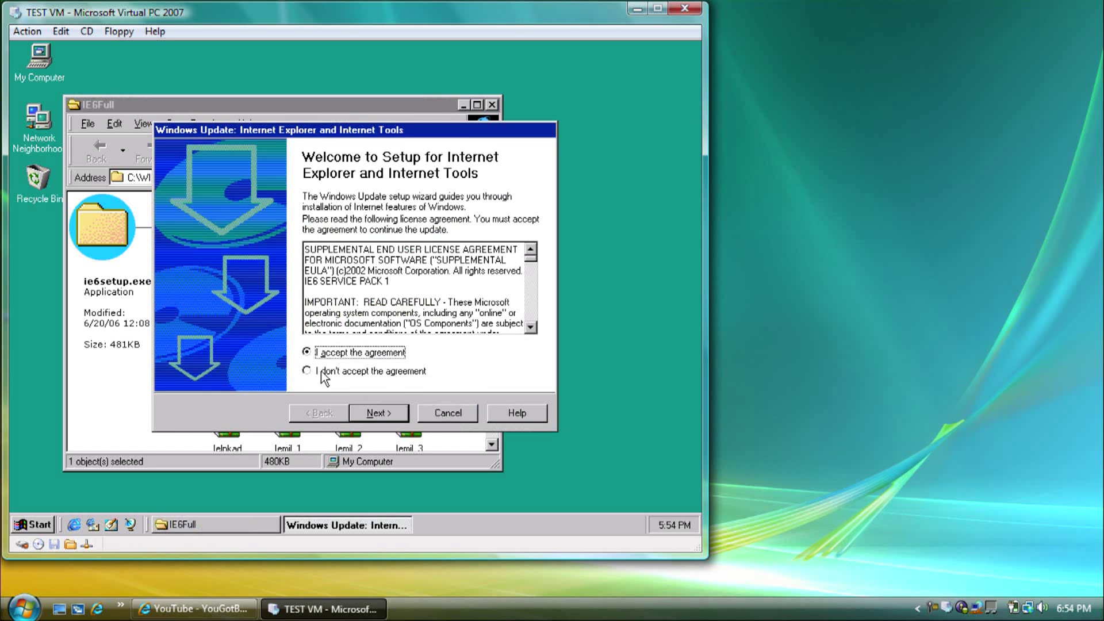
click(390, 414)
click(492, 104)
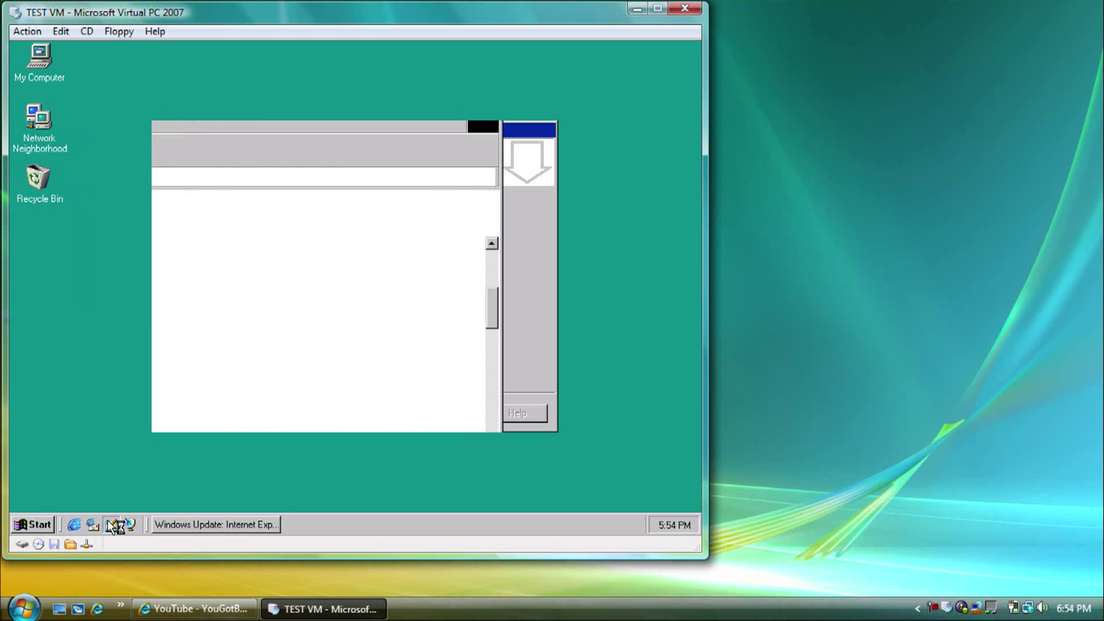
Step: Launch the wmp7 installer, agree and accept its licence, and start the typical IE6 install
double_click(319, 364)
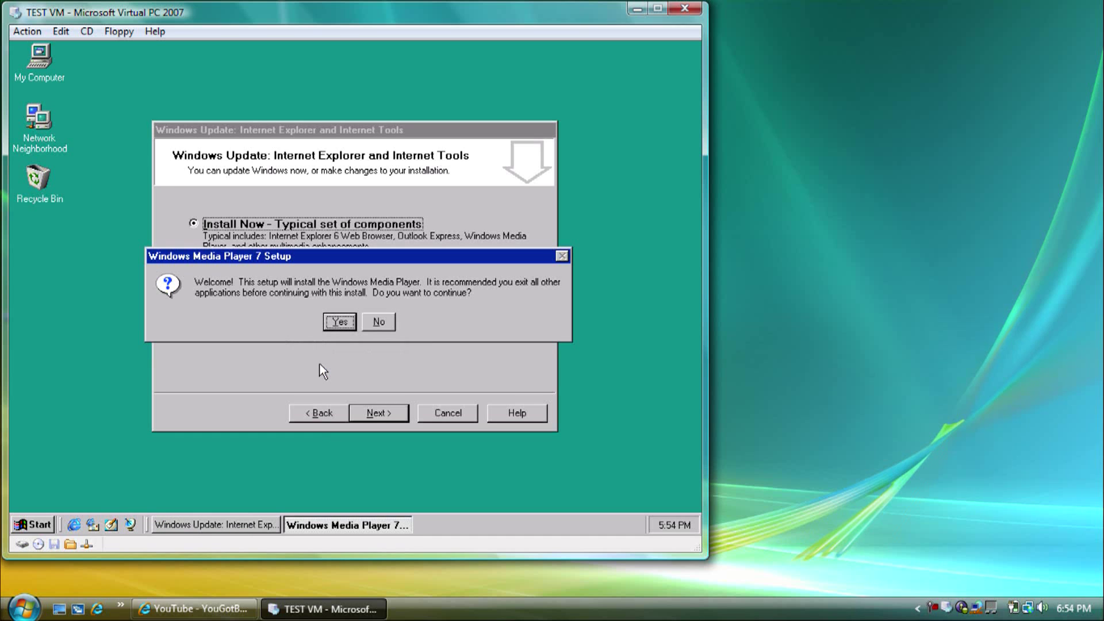
click(335, 323)
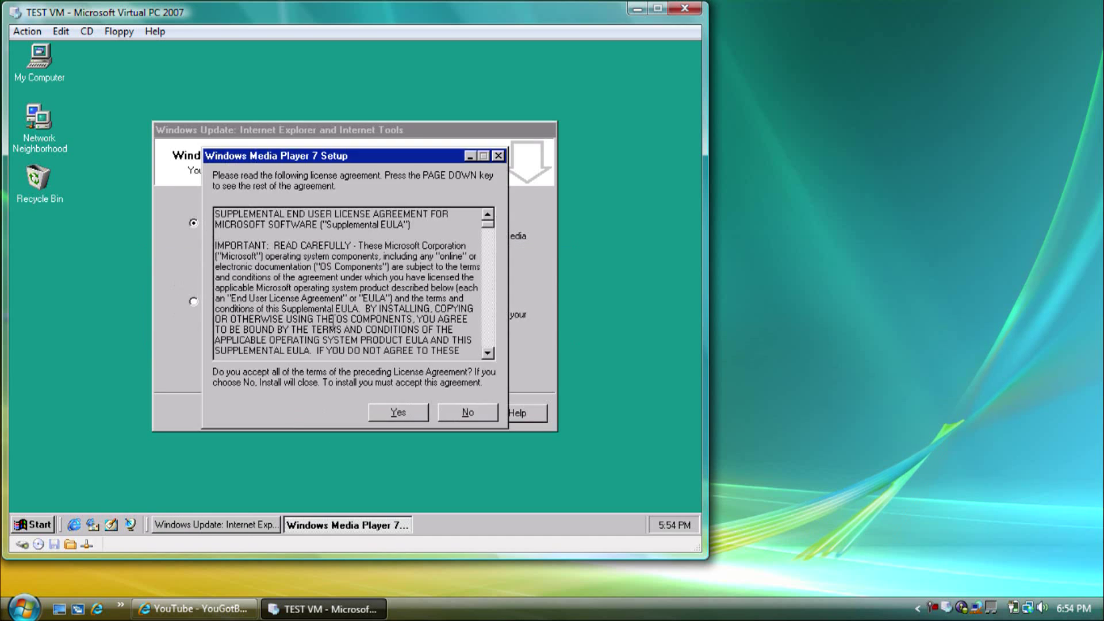
click(400, 411)
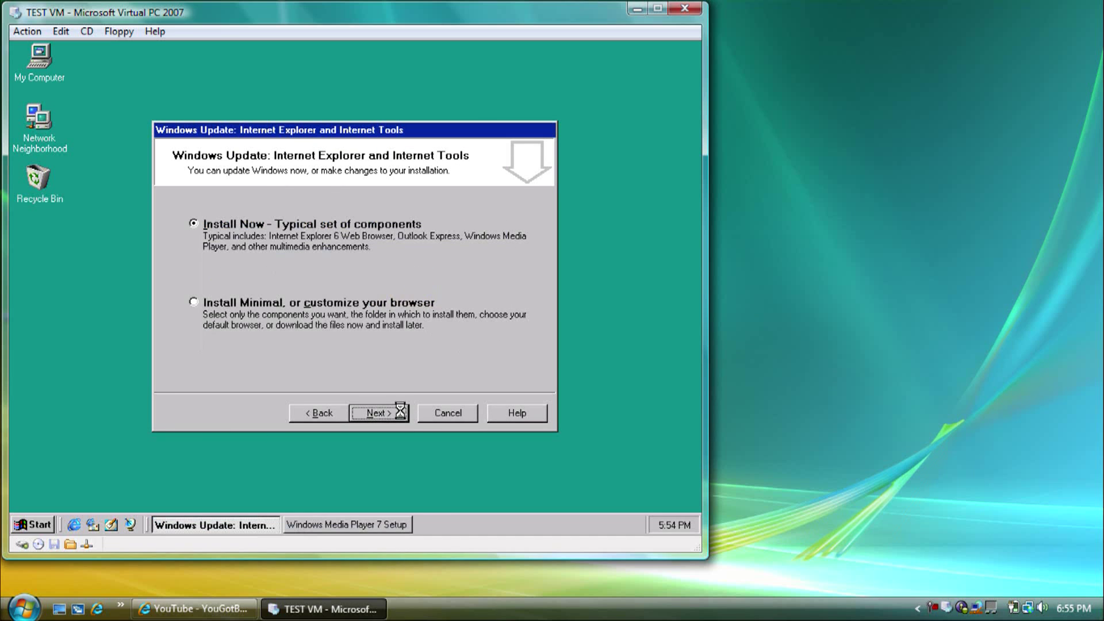
click(400, 412)
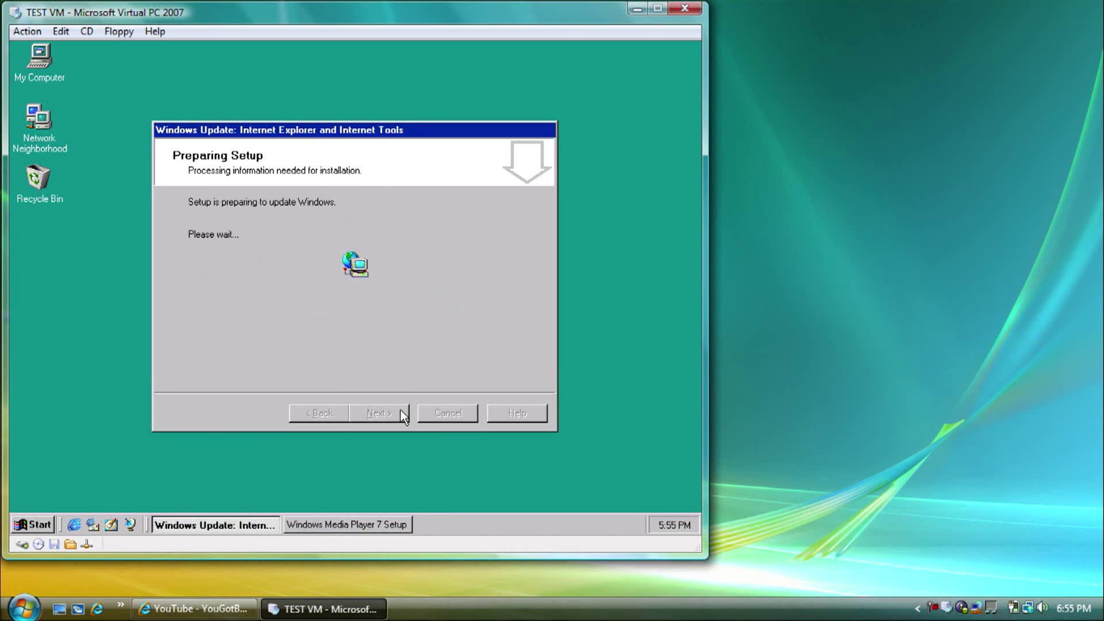
click(333, 524)
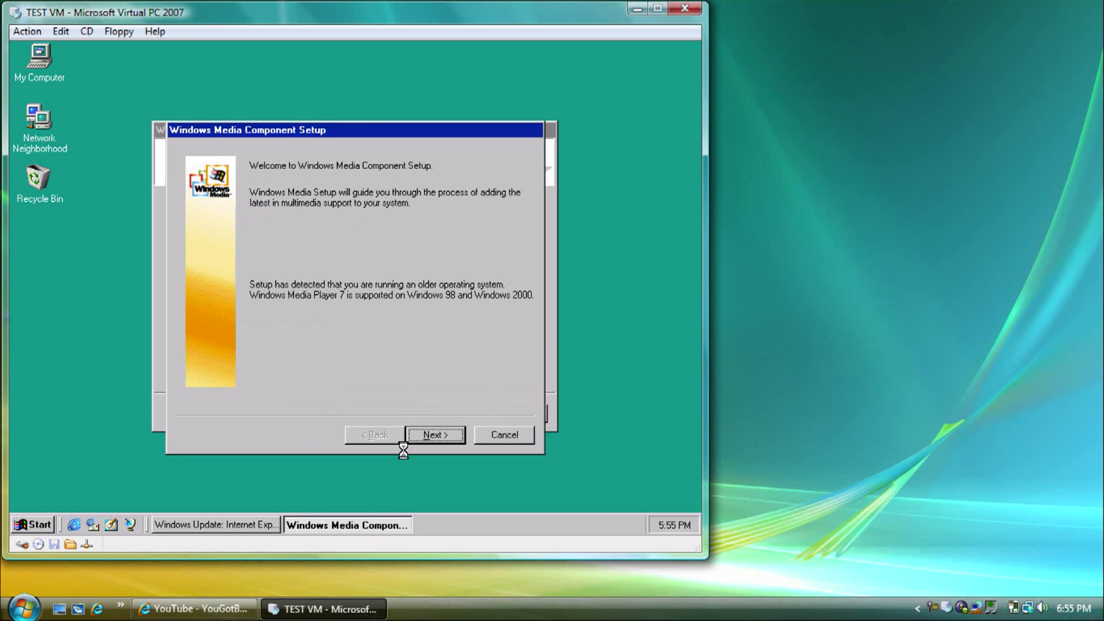
Step: Run the Windows Media Component Setup with the privacy statement acknowledged and default components and file types
click(425, 434)
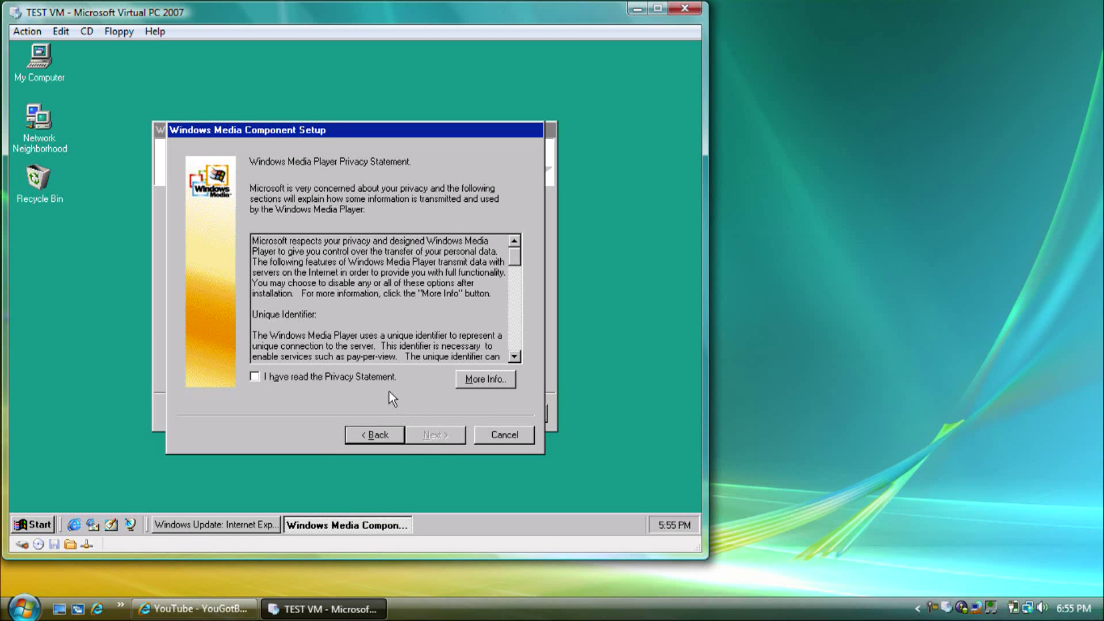
click(382, 378)
click(416, 438)
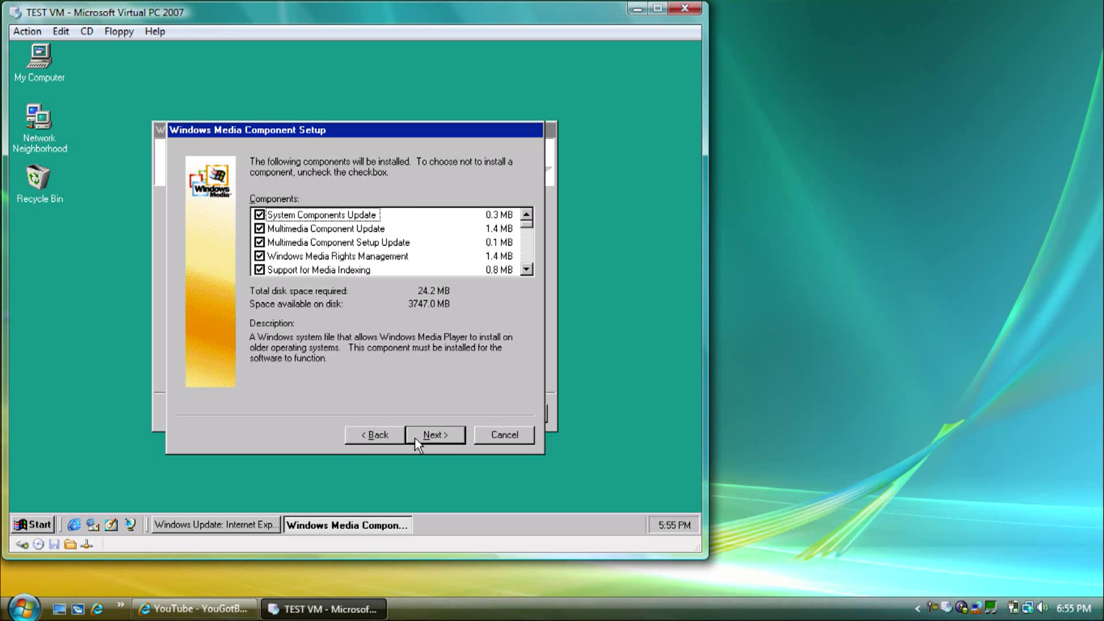
click(416, 437)
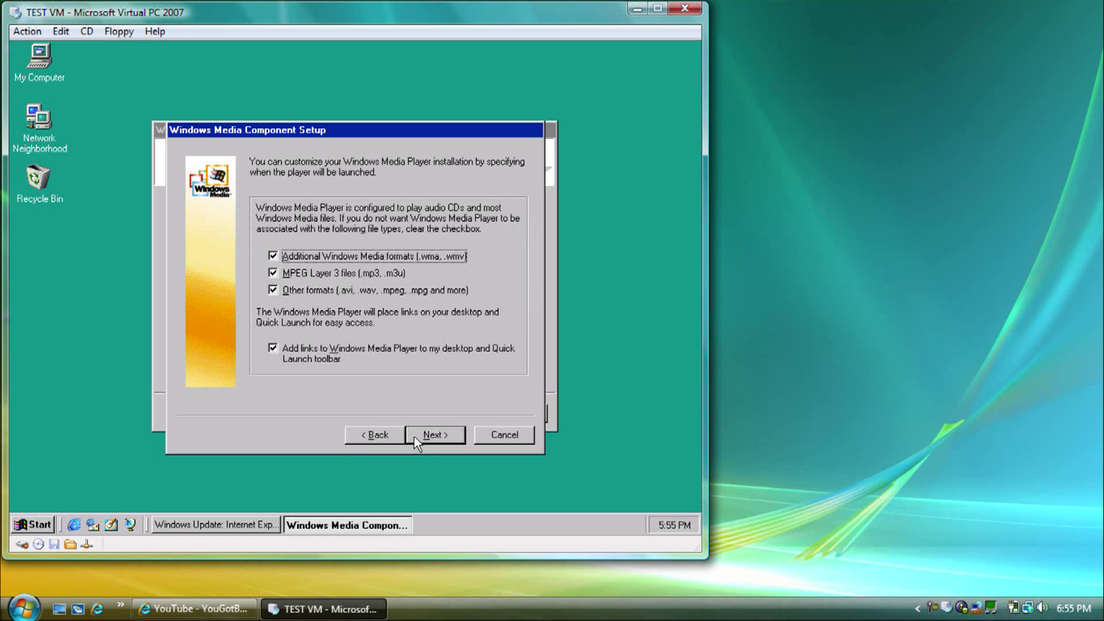
click(414, 437)
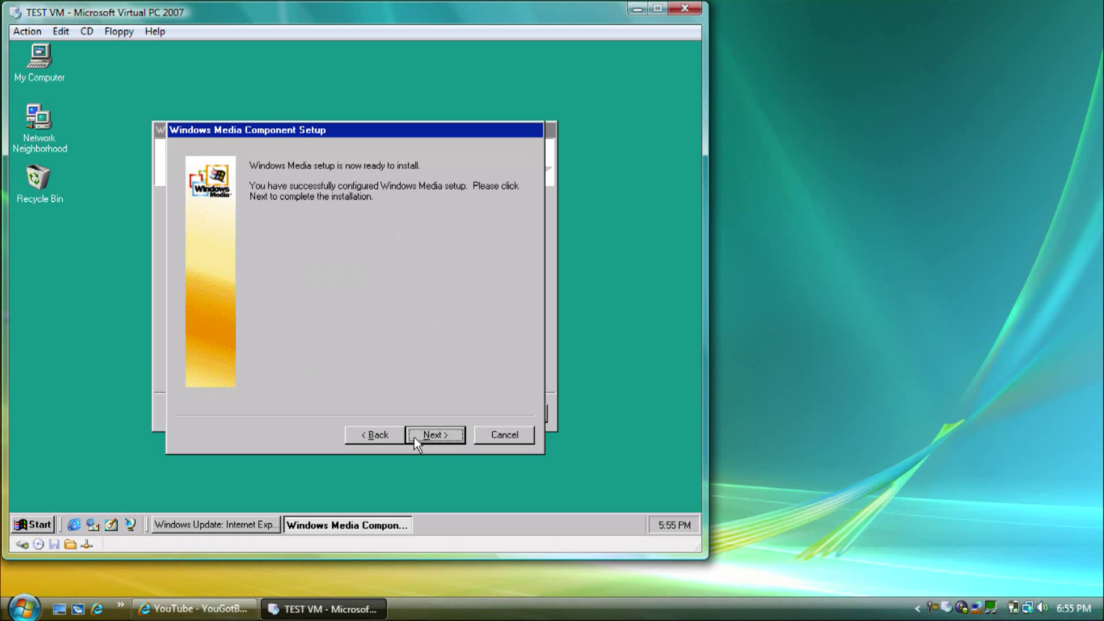
click(414, 437)
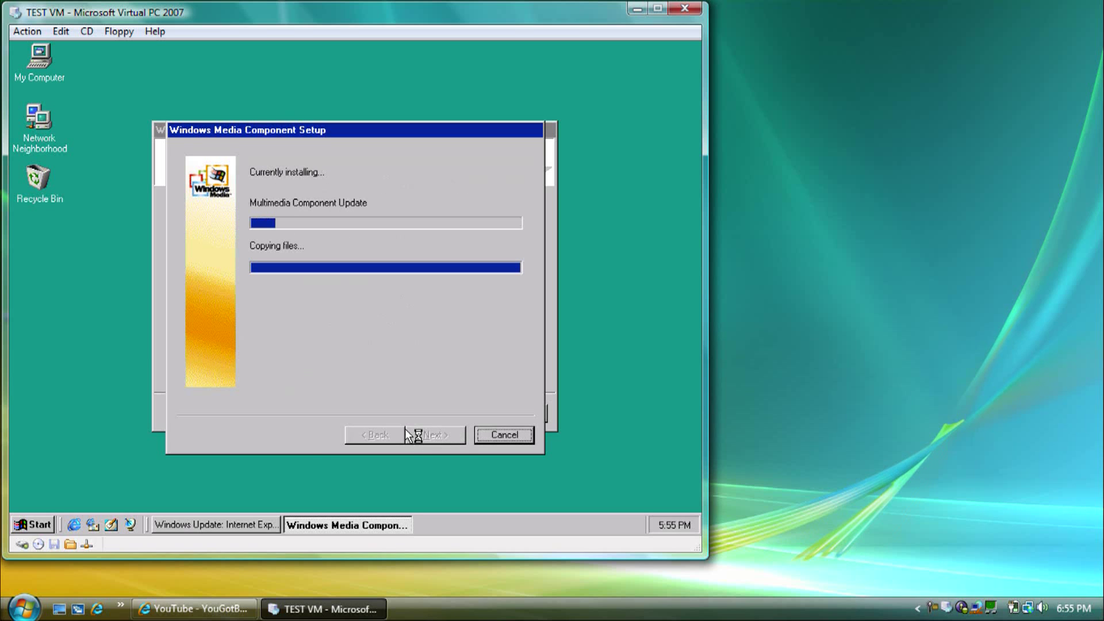
Step: Bring the Windows Update progress window forward and move it up and left while it installs
click(246, 525)
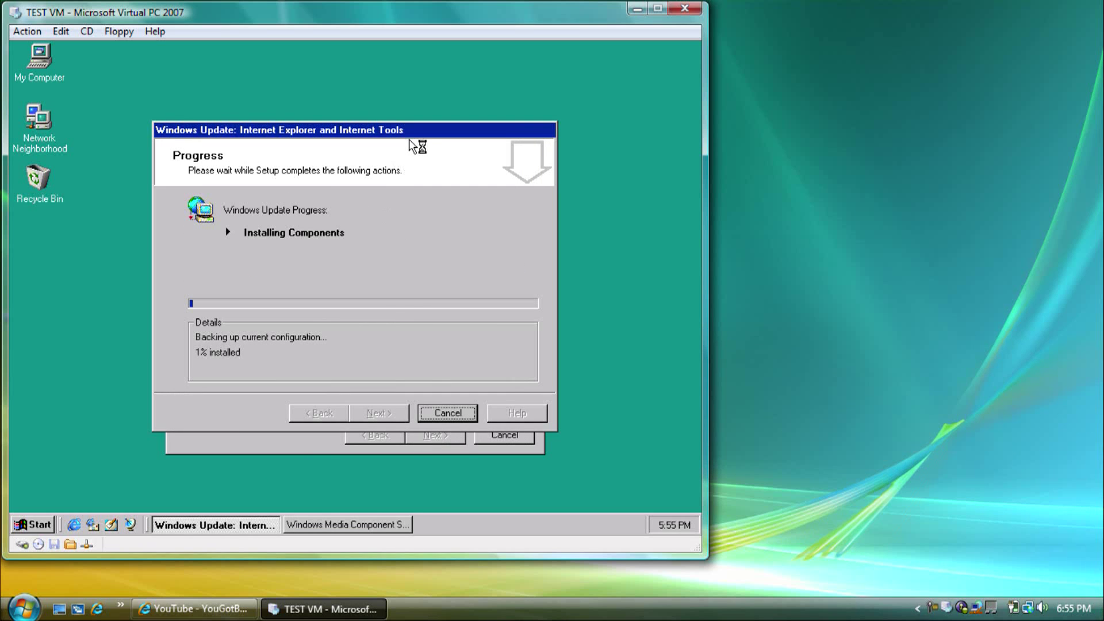
drag(416, 132, 322, 95)
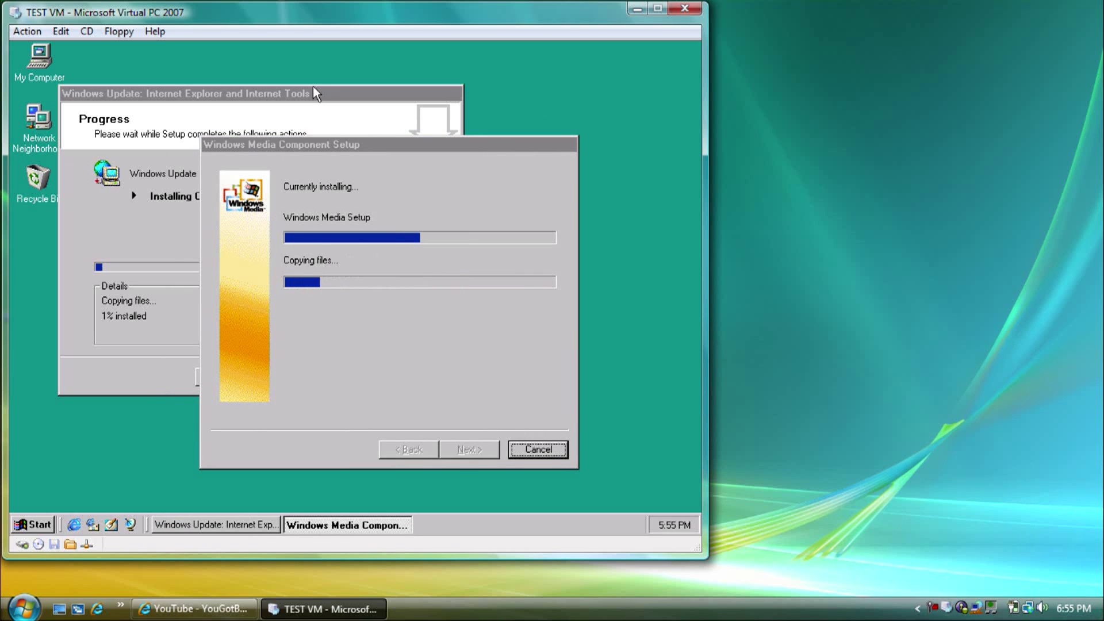
click(313, 110)
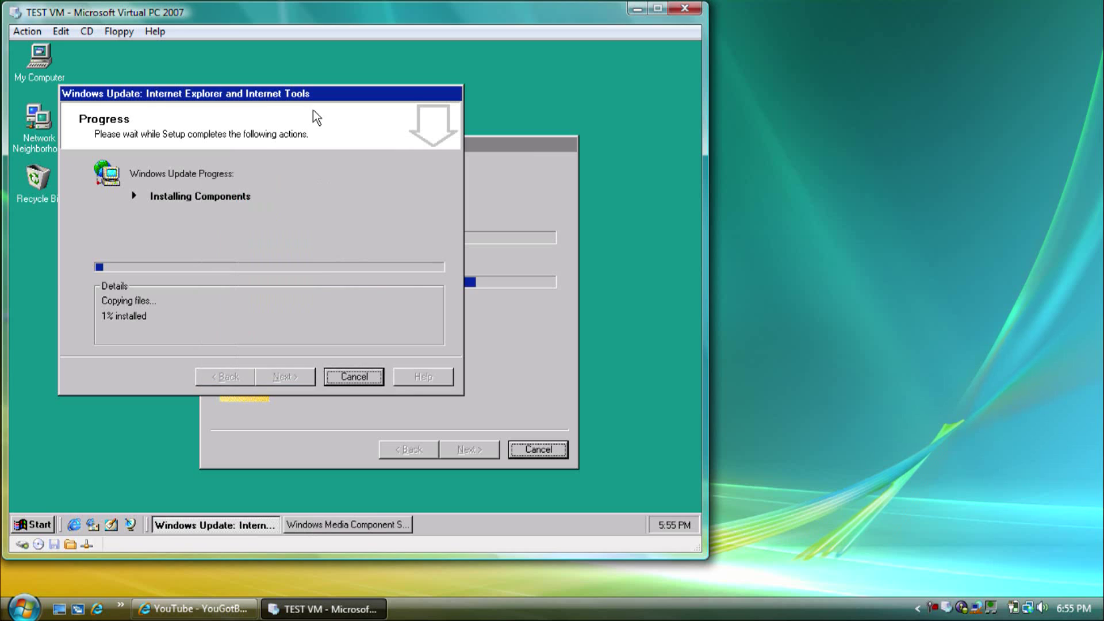
click(544, 146)
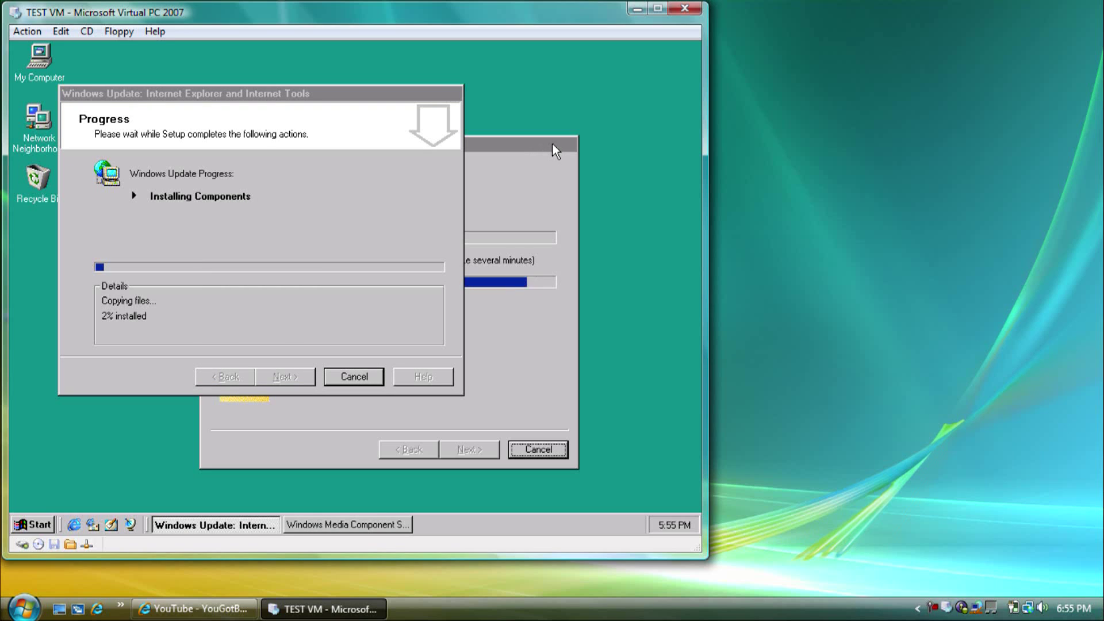
click(316, 174)
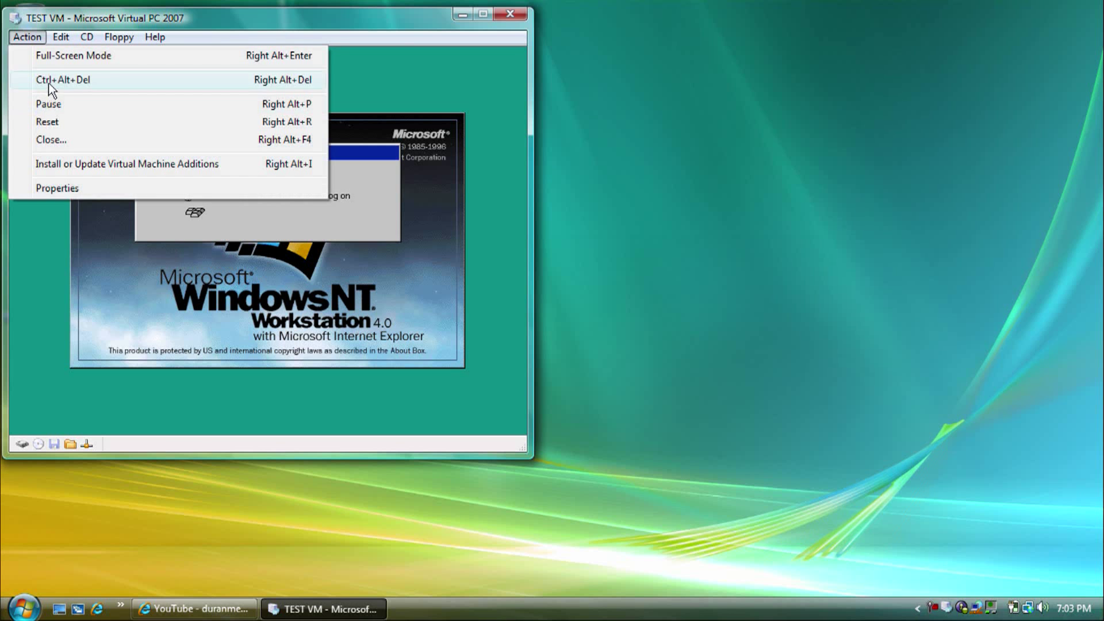
Step: Send Ctrl+Alt+Del and log on as administrator with an empty password
click(48, 83)
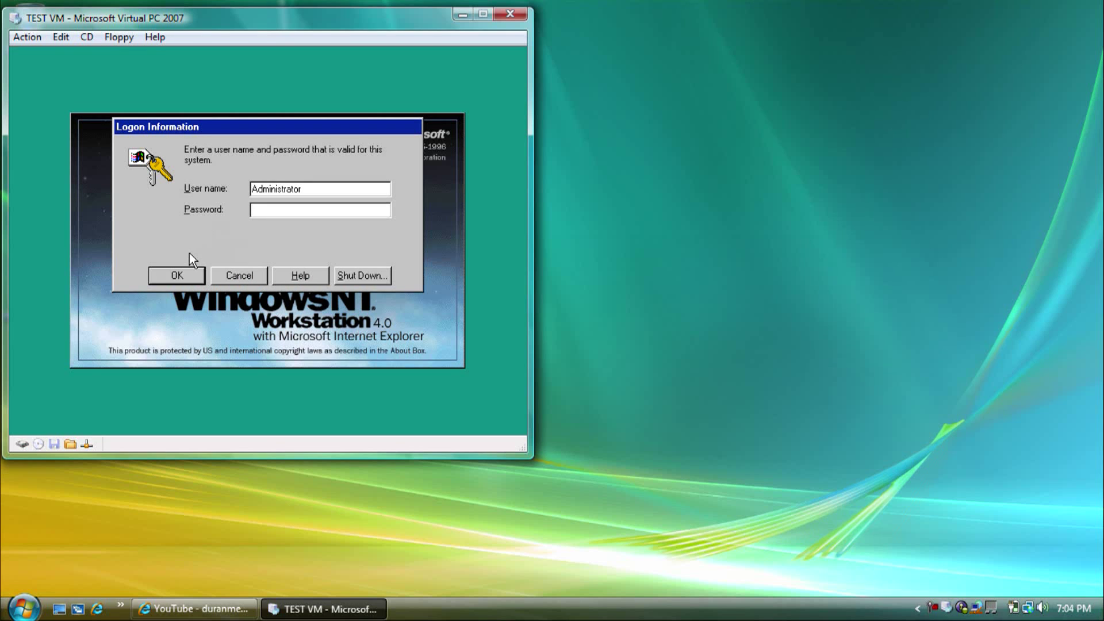
key(Return)
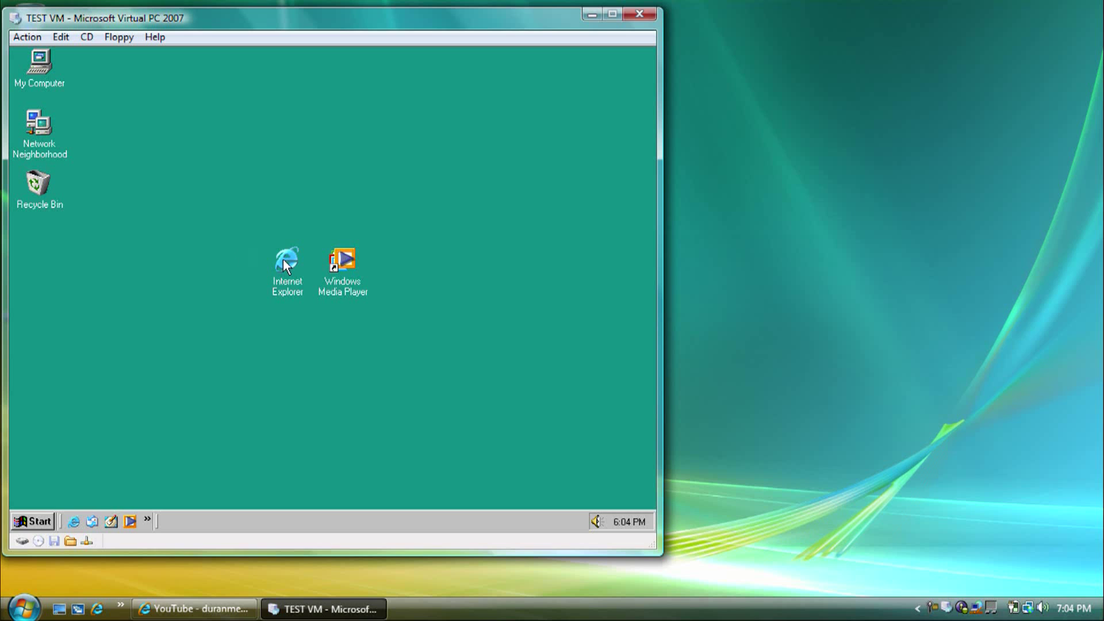
Step: Open Internet Explorer, load the home page, and confirm About shows 6.0.2800.1106 SP1
click(342, 263)
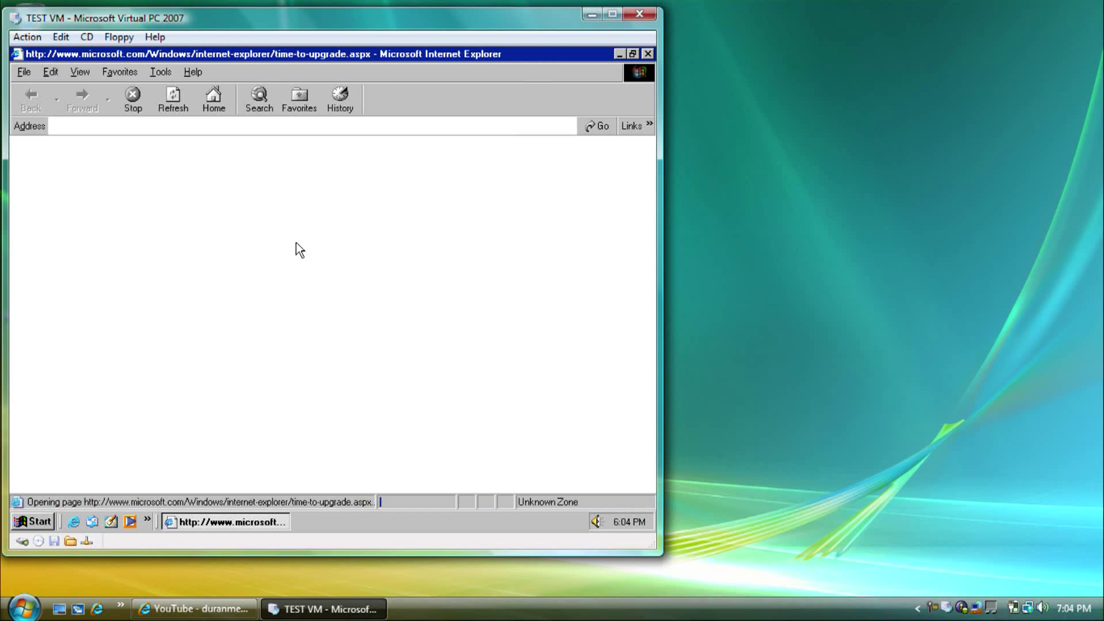
click(215, 101)
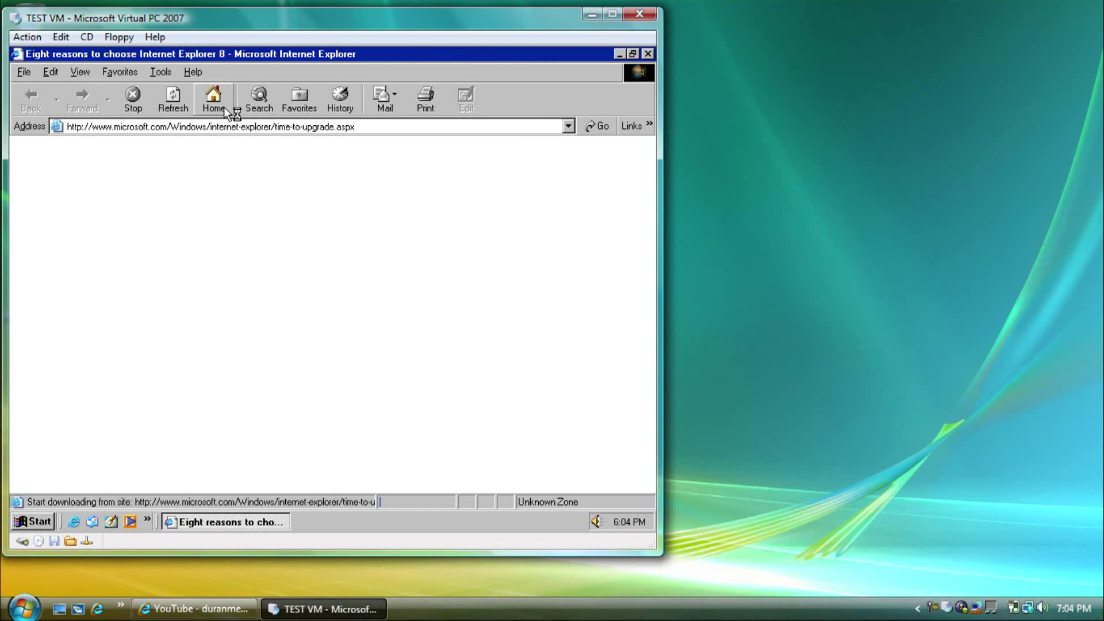
click(187, 75)
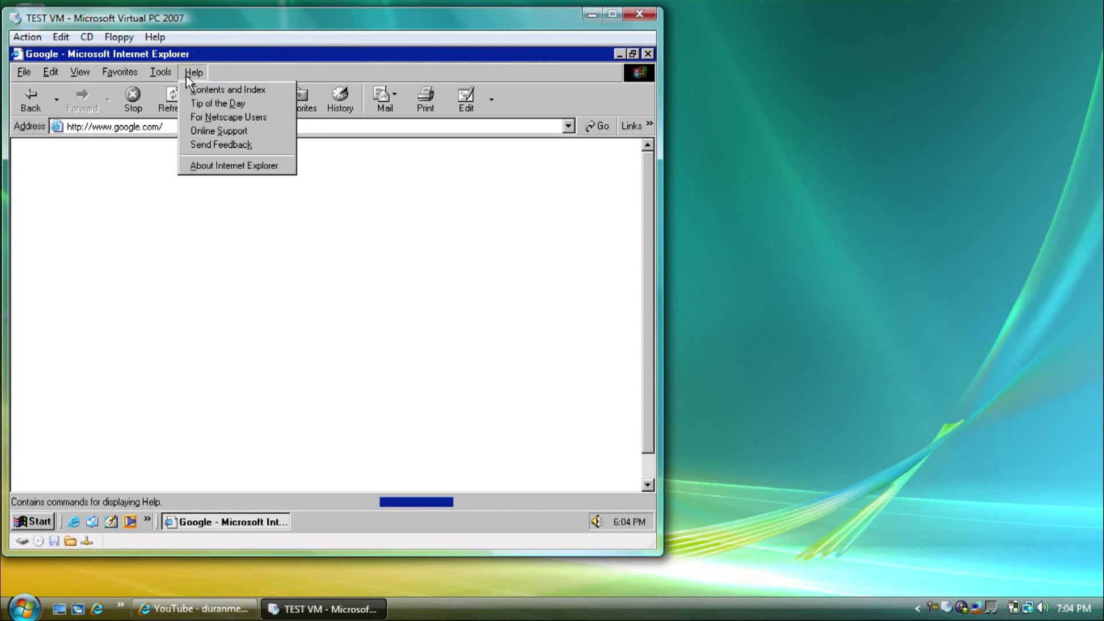
click(194, 167)
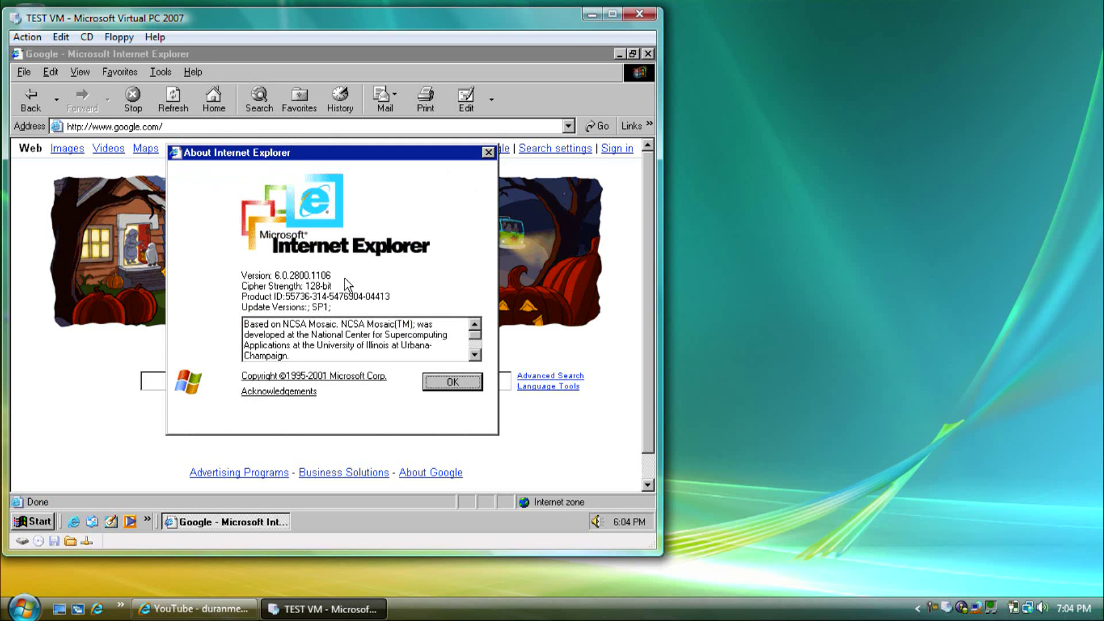
click(432, 384)
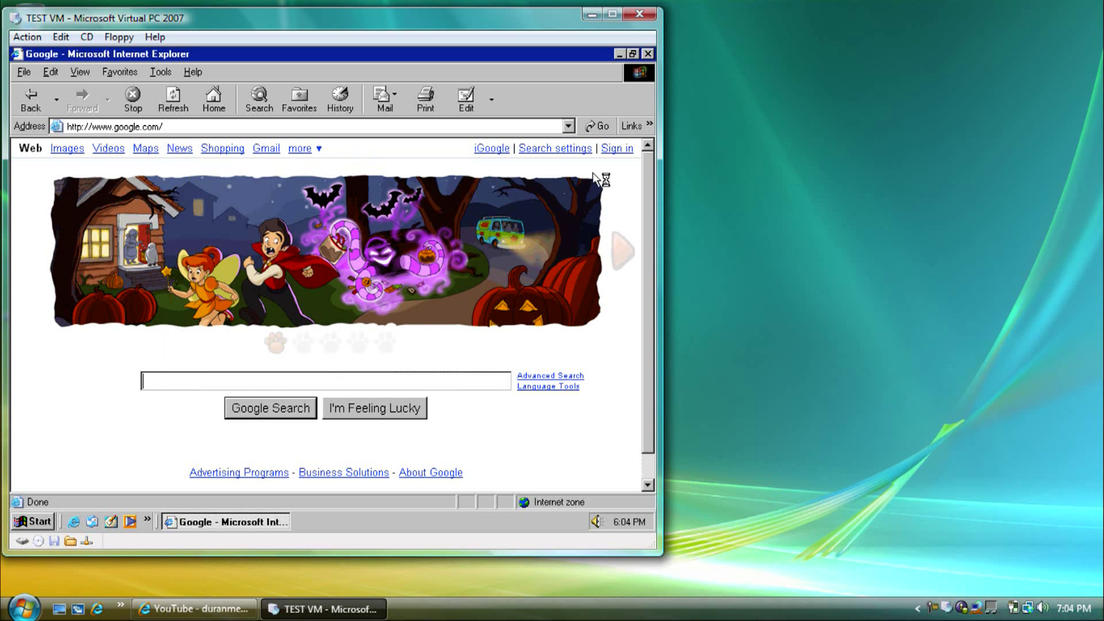
Step: Close Internet Explorer, launch Windows Media Player, raise the volume and play the Beautiful Way track
click(647, 54)
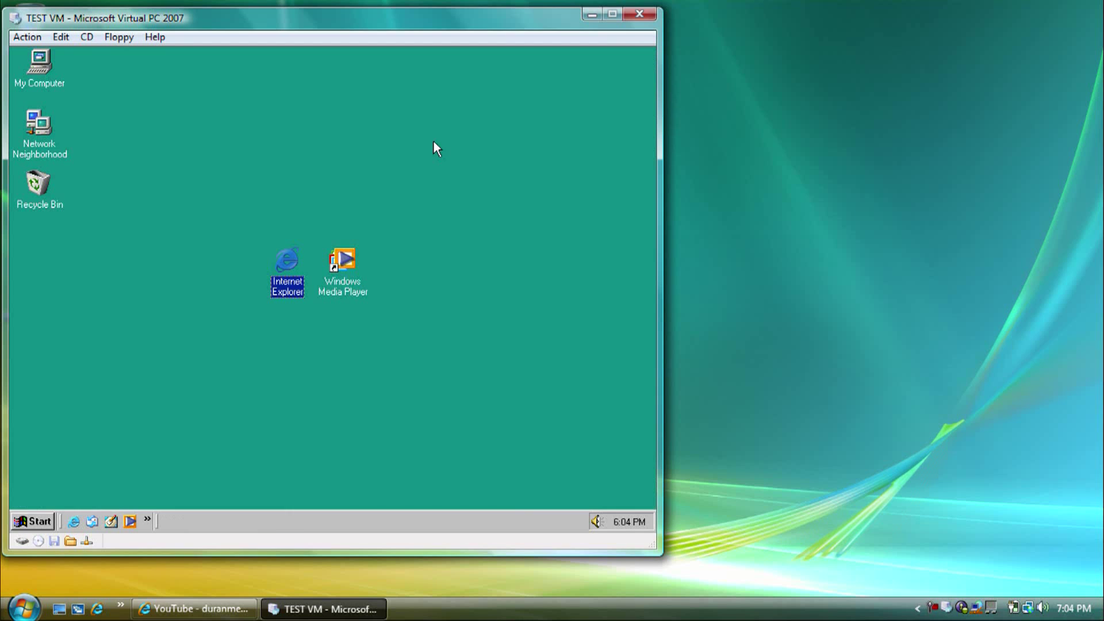
double_click(349, 284)
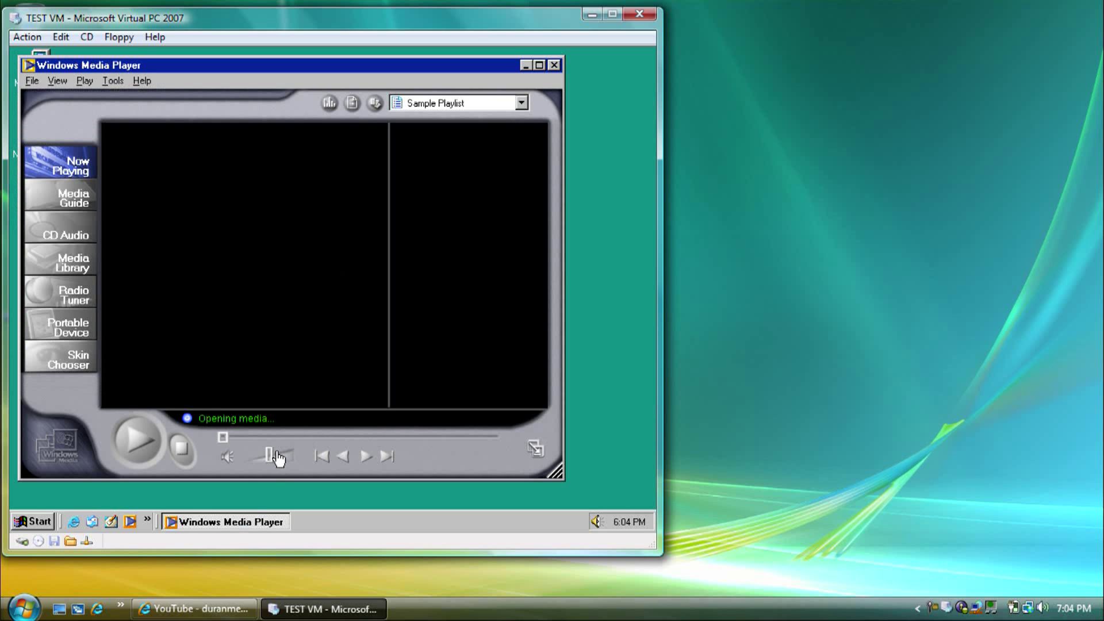
drag(277, 458, 287, 456)
click(153, 444)
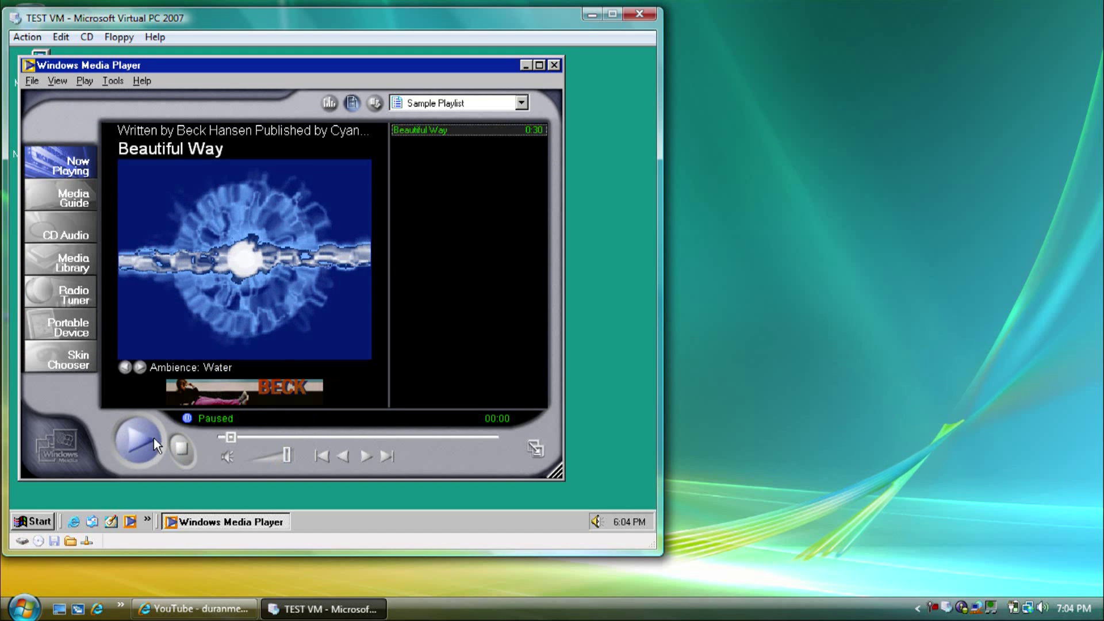
Step: Confirm About reports version 7.00.00.1954, then maximize the player and open the File menu to exit
click(136, 80)
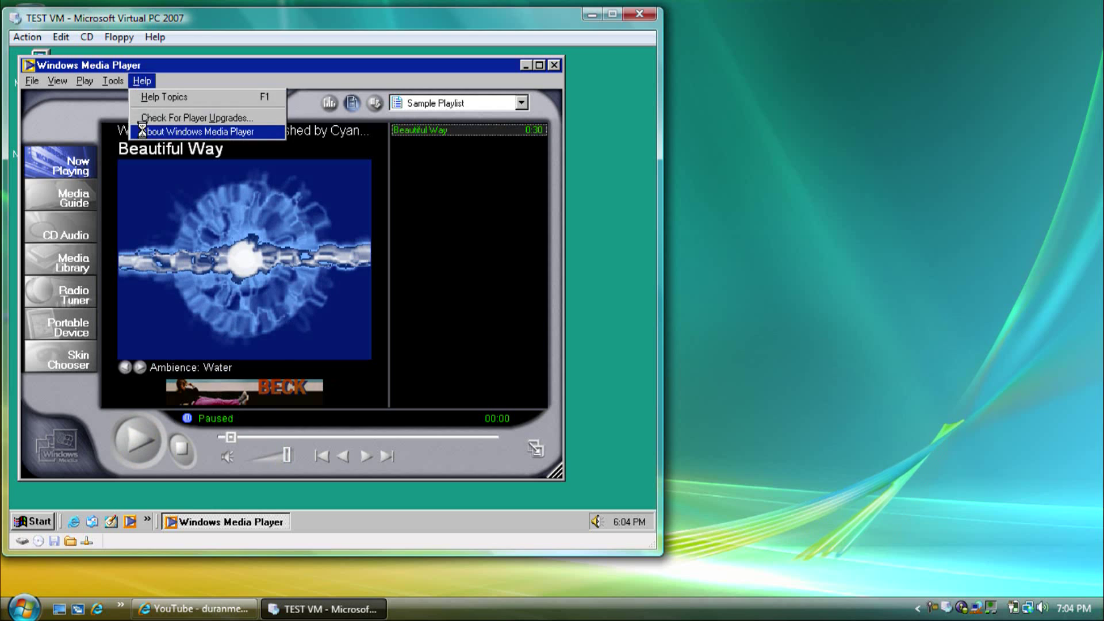
click(142, 131)
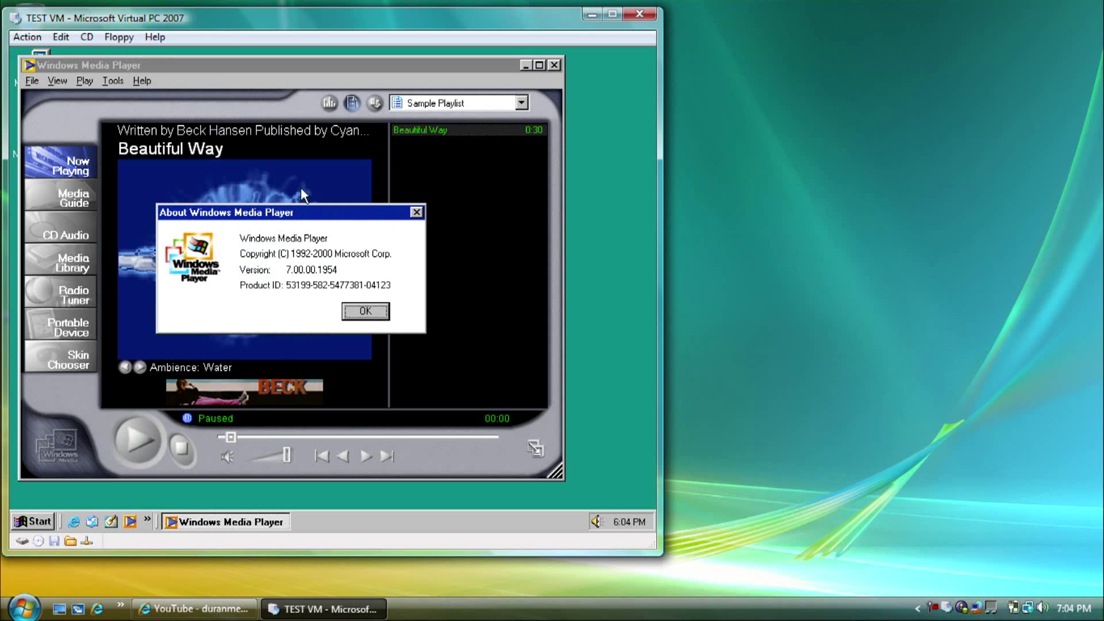
click(366, 311)
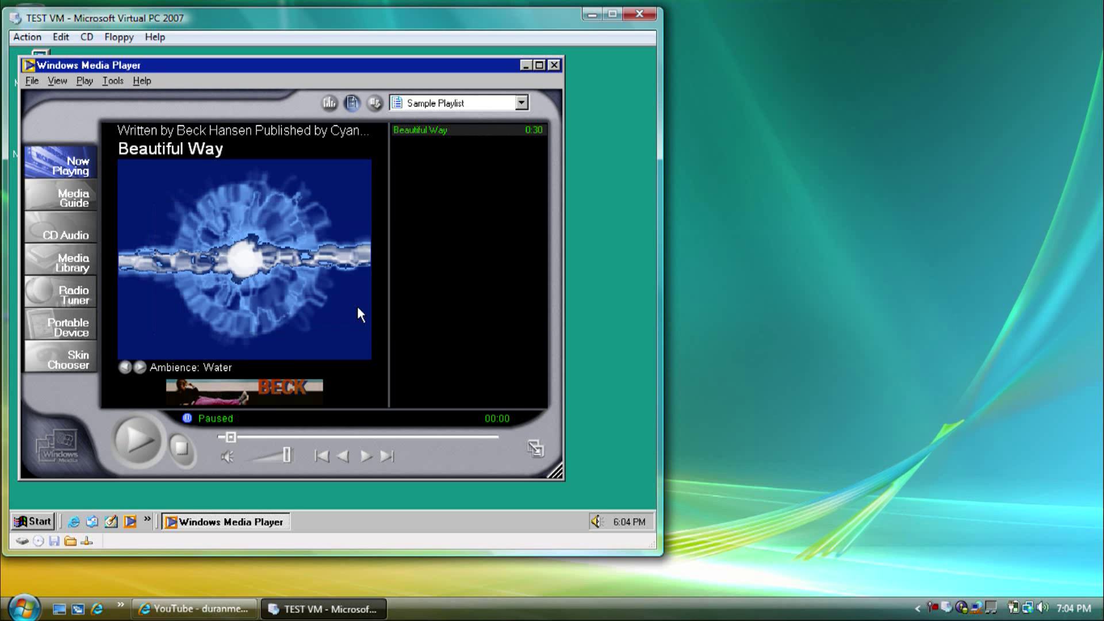
double_click(177, 67)
click(21, 70)
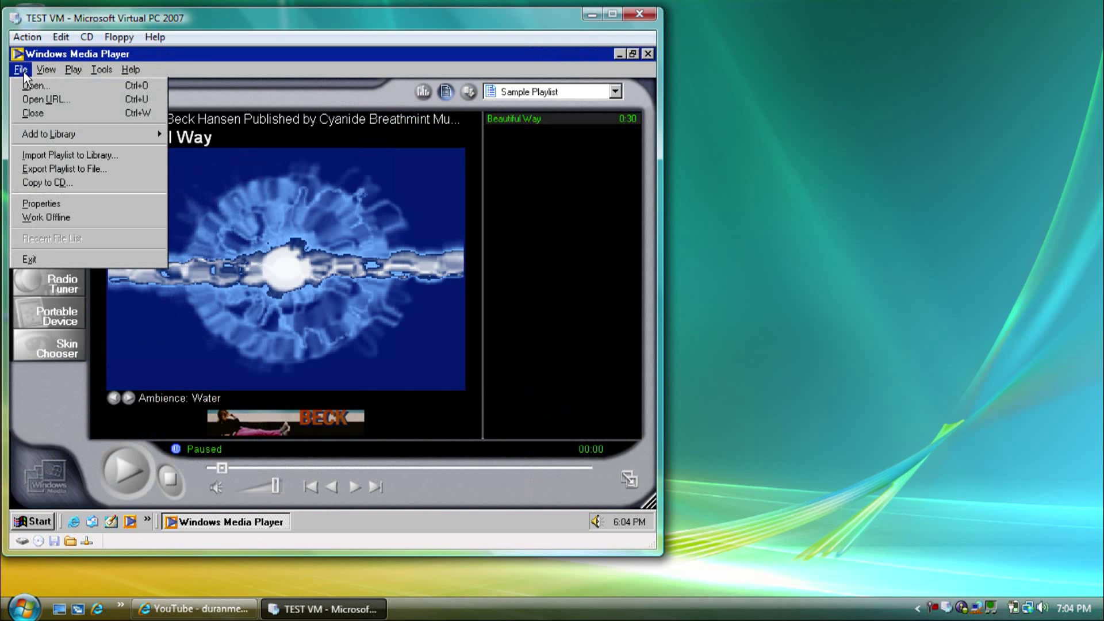
click(47, 256)
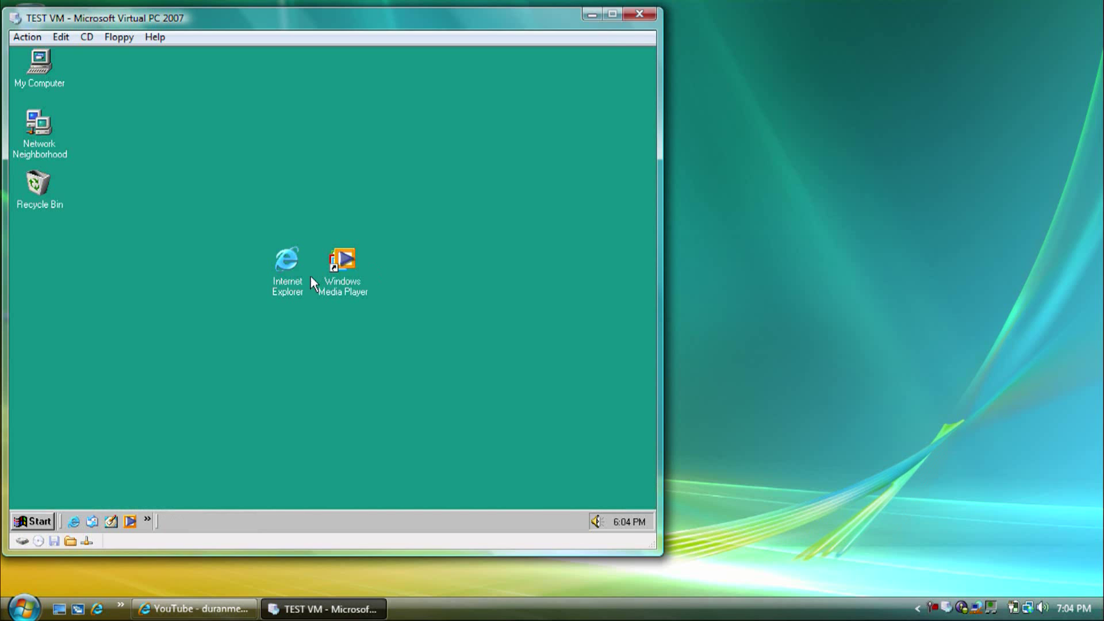